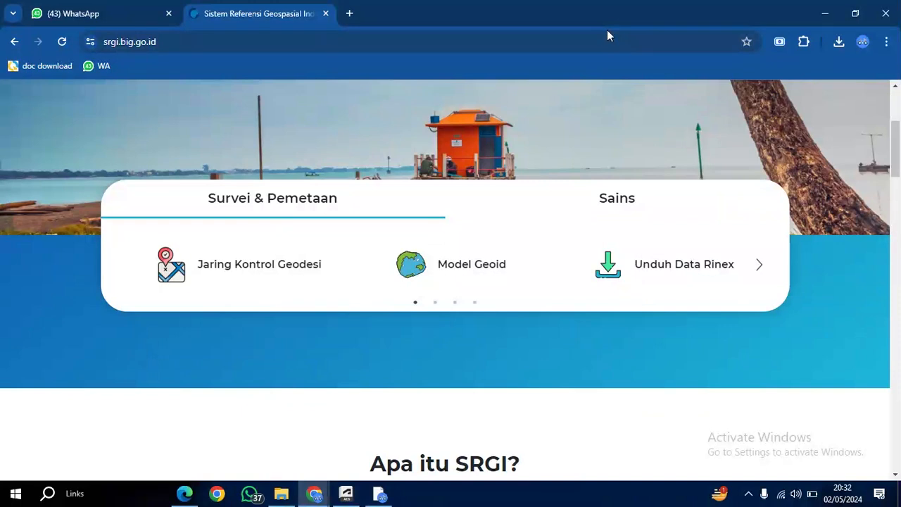
Open the Jaring Kontrol Geodesi map and display the Stasiun CORS layer on it.
click(218, 273)
click(218, 274)
click(218, 273)
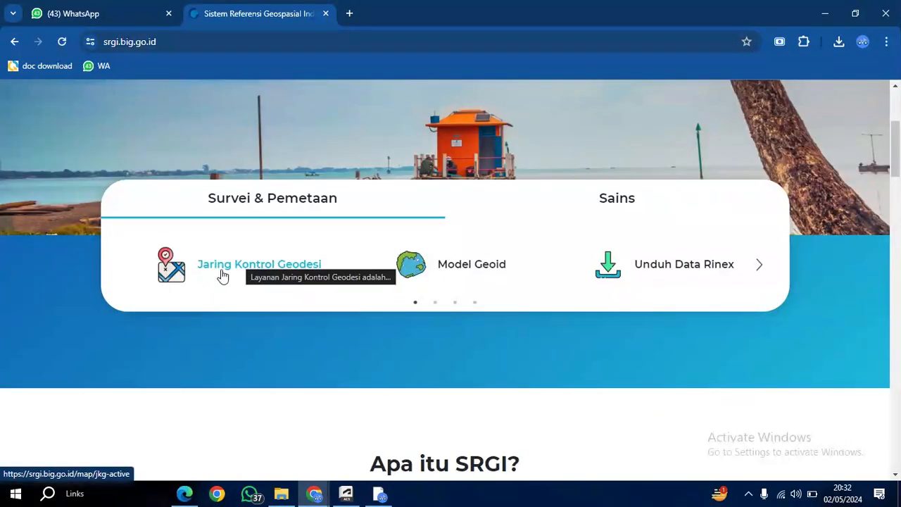
click(218, 274)
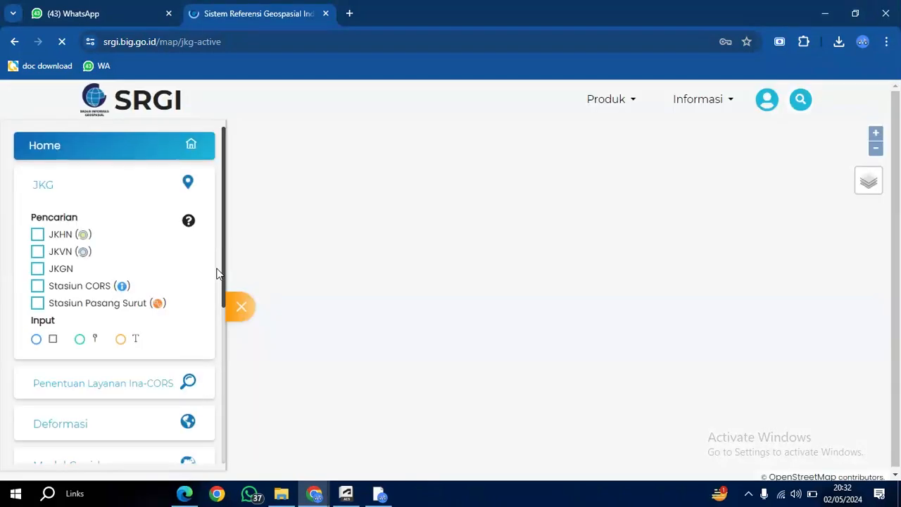
scroll(221, 282, down, 2)
scroll(225, 267, up, 2)
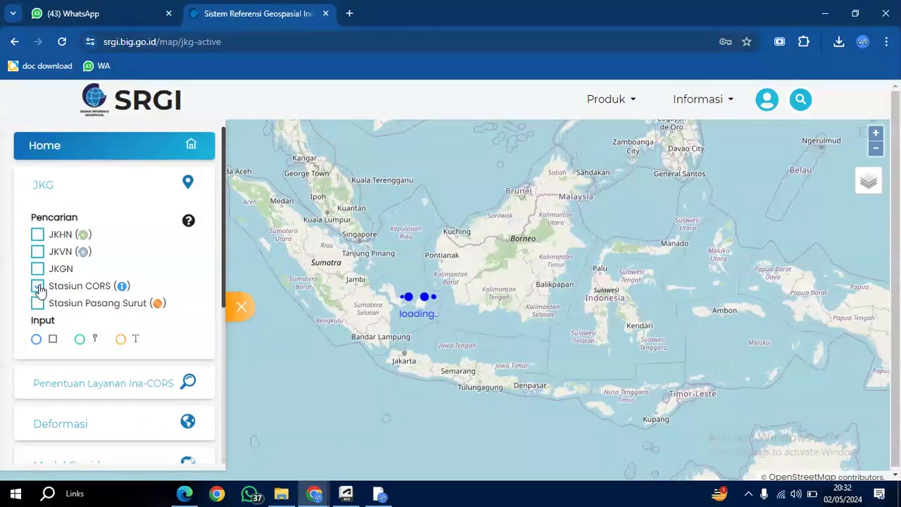
click(38, 289)
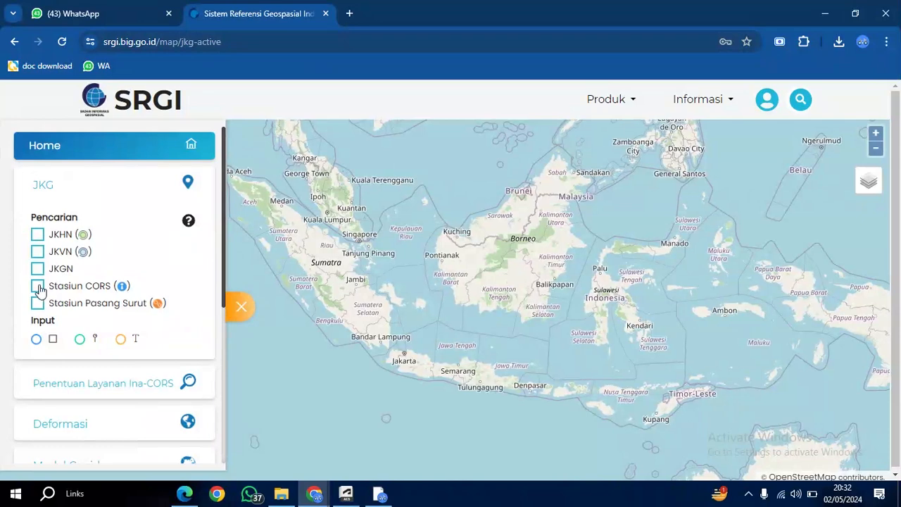
click(38, 287)
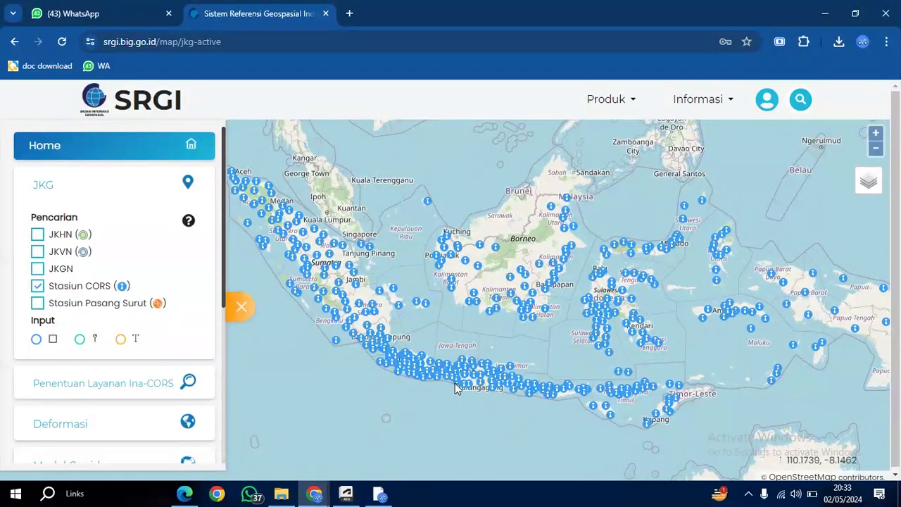
Open the detail page of the CLBG CORS station at Lembang, Bandung from the map.
scroll(455, 383, up, 1)
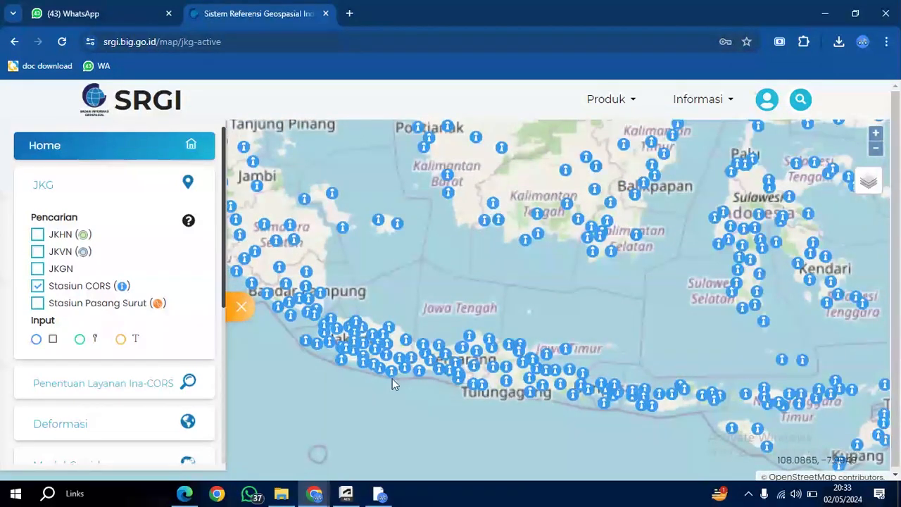
scroll(394, 353, up, 2)
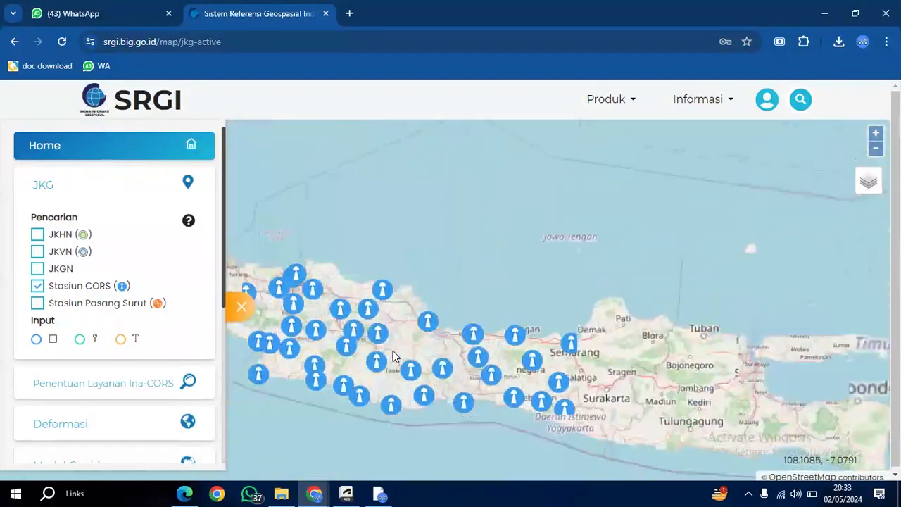
scroll(393, 353, down, 2)
scroll(393, 352, up, 1)
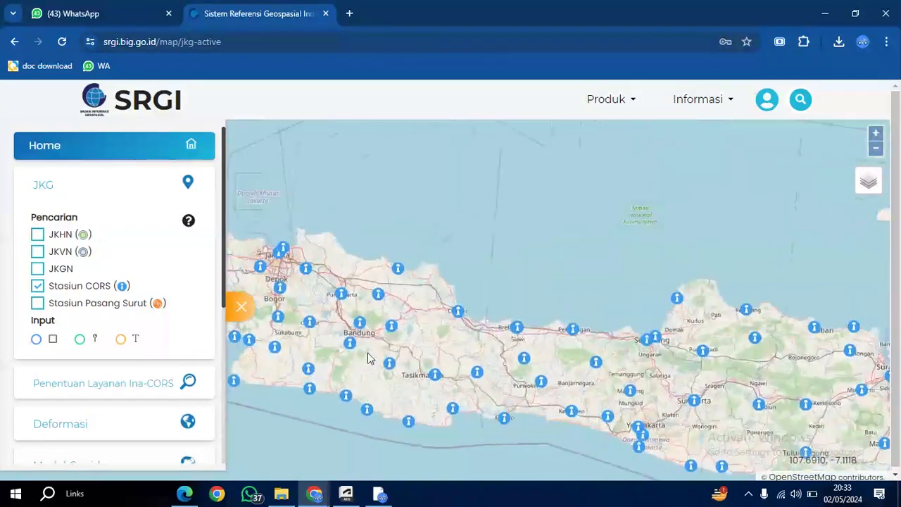
scroll(366, 354, up, 1)
scroll(364, 354, down, 1)
scroll(355, 354, up, 1)
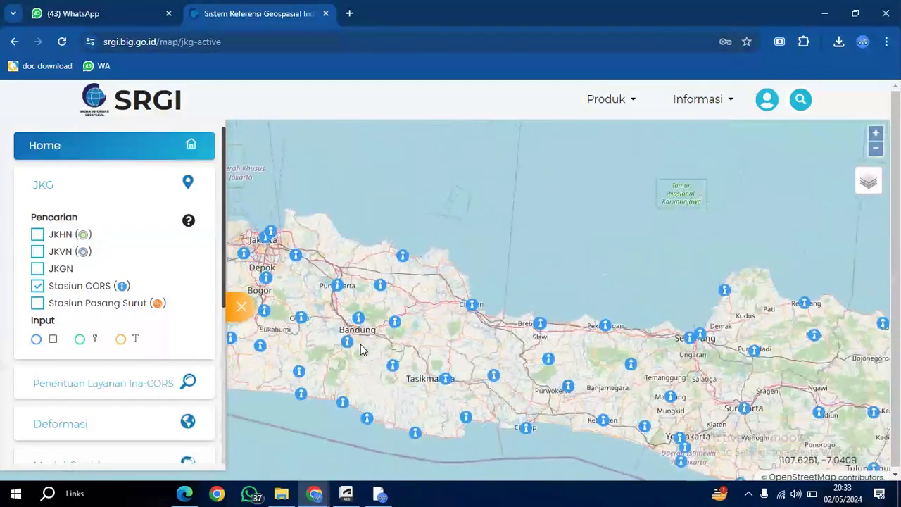
scroll(364, 351, up, 2)
scroll(366, 350, down, 1)
scroll(364, 351, up, 2)
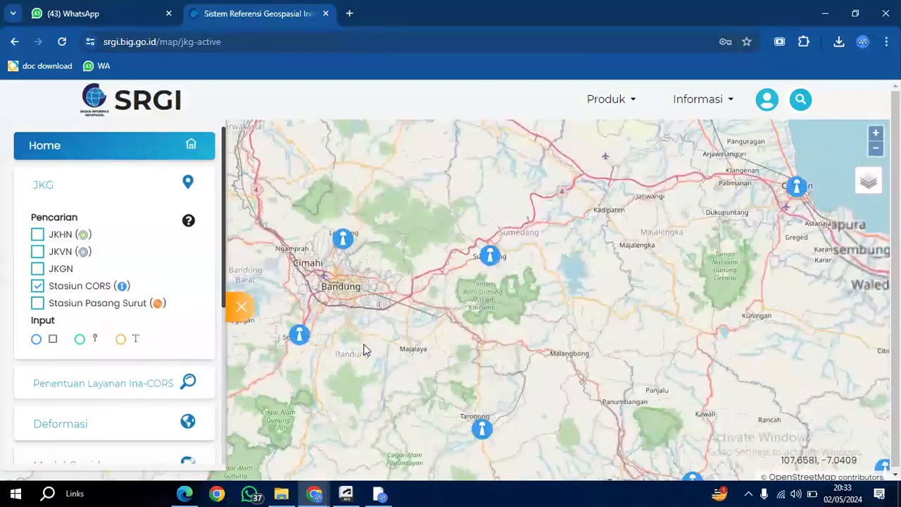
click(343, 241)
click(292, 211)
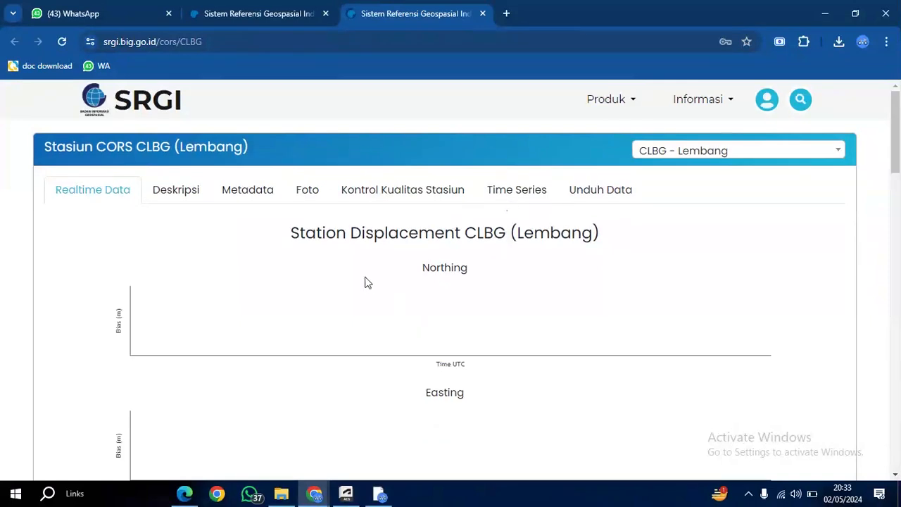
Close the station page and reopen the CLBG station's details from the map to reach its RINEX data download.
click(601, 195)
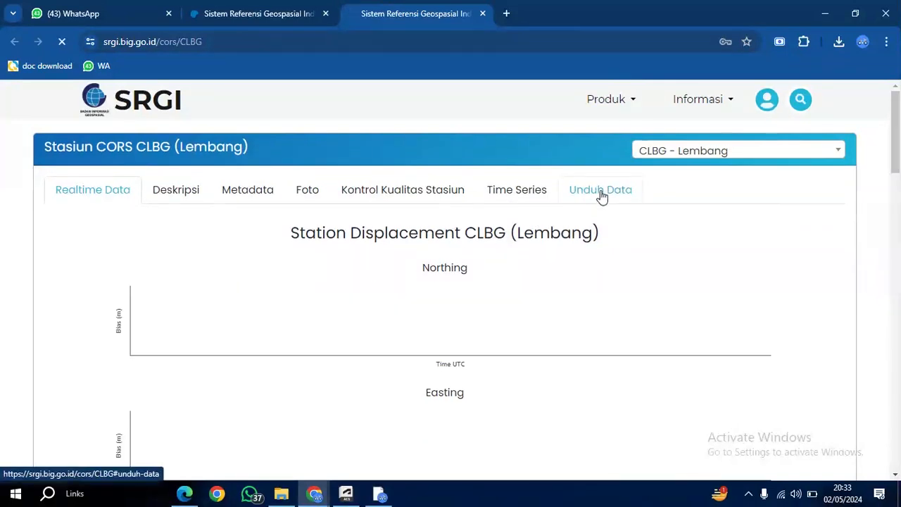
key(ctrl+w)
click(344, 242)
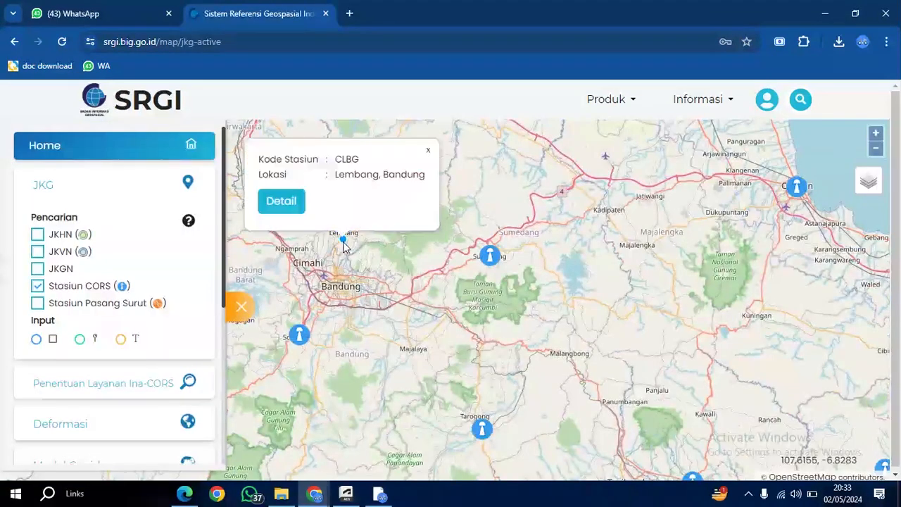
click(291, 204)
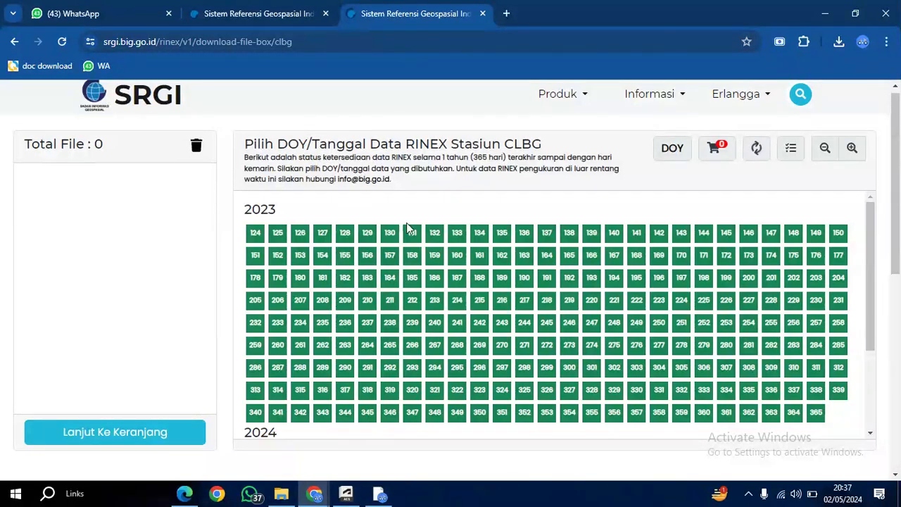
Switch the RINEX availability grid from DOY to dates, select 4/24 under 2024, and continue to the cart.
click(674, 151)
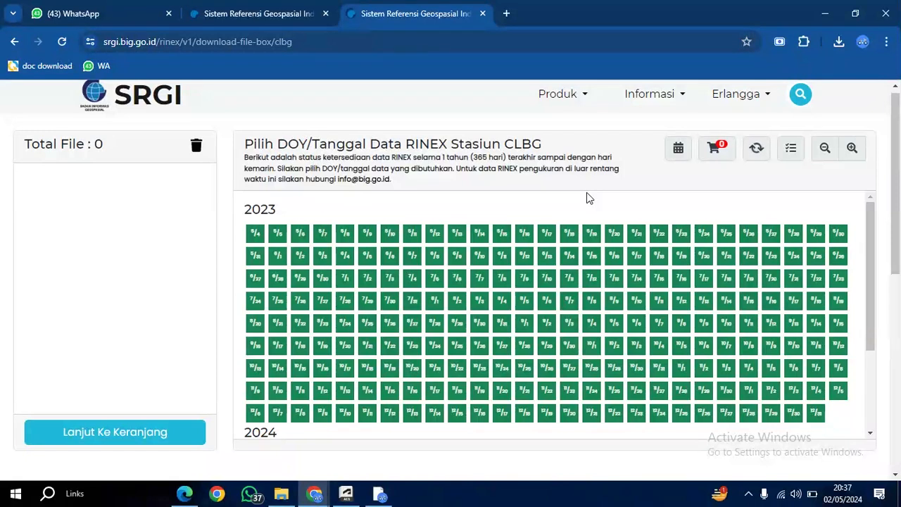
mouse_move(381, 497)
scroll(407, 425, down, 2)
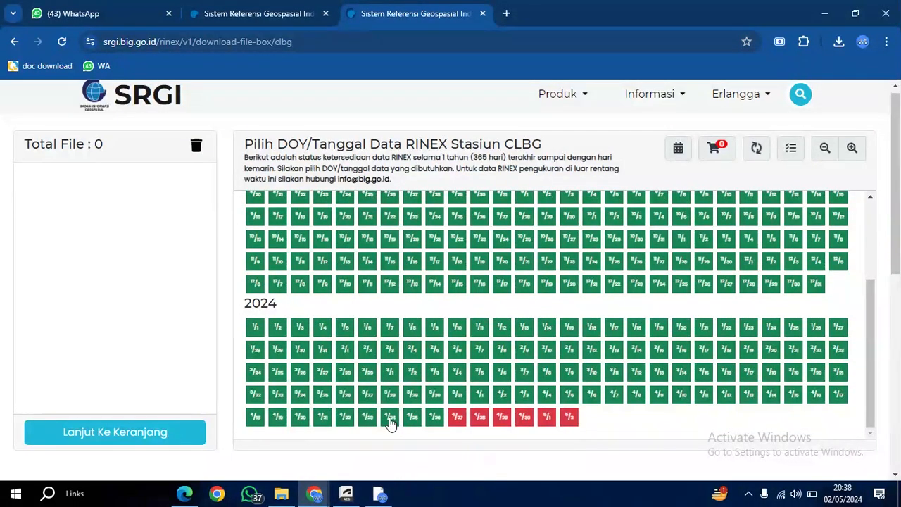
click(389, 416)
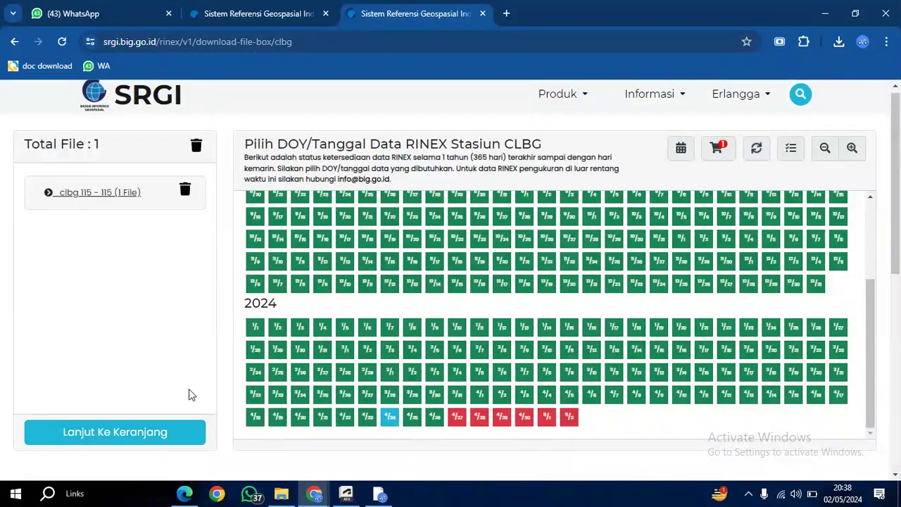
click(109, 436)
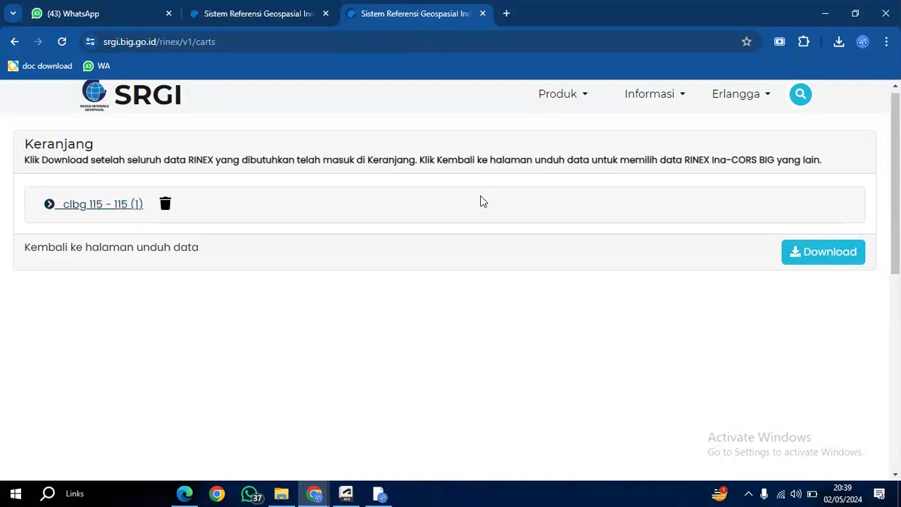
Request the cart's download, agreeing to the terms and entering "amatan" as the purpose of data usage.
click(825, 260)
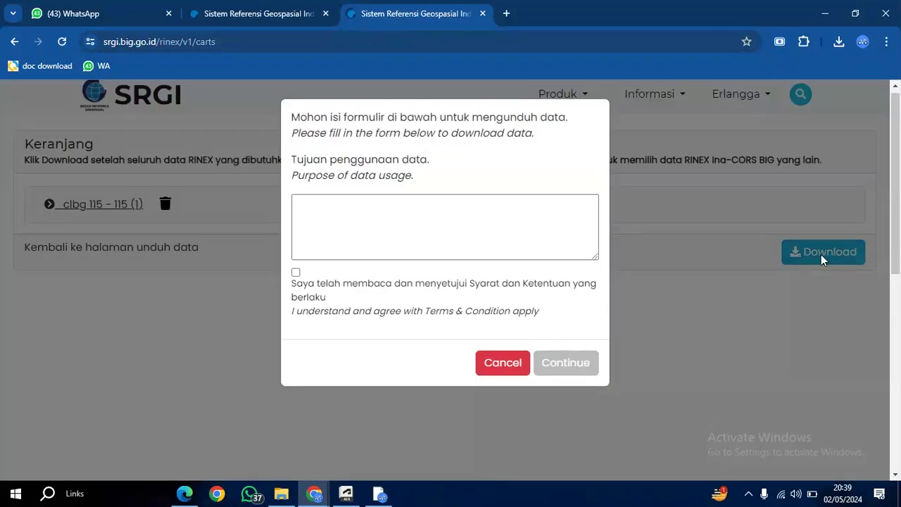
click(296, 273)
click(349, 213)
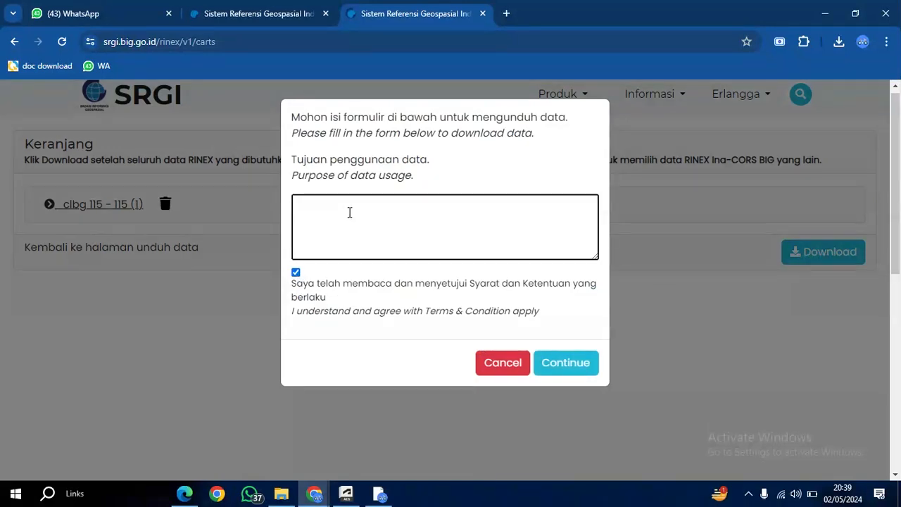
text(amatan)
click(566, 364)
click(348, 212)
click(566, 369)
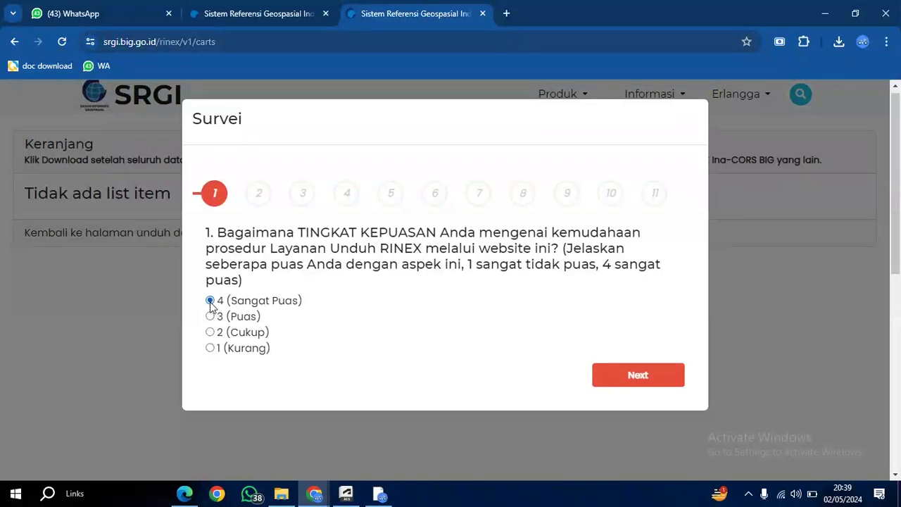
click(619, 373)
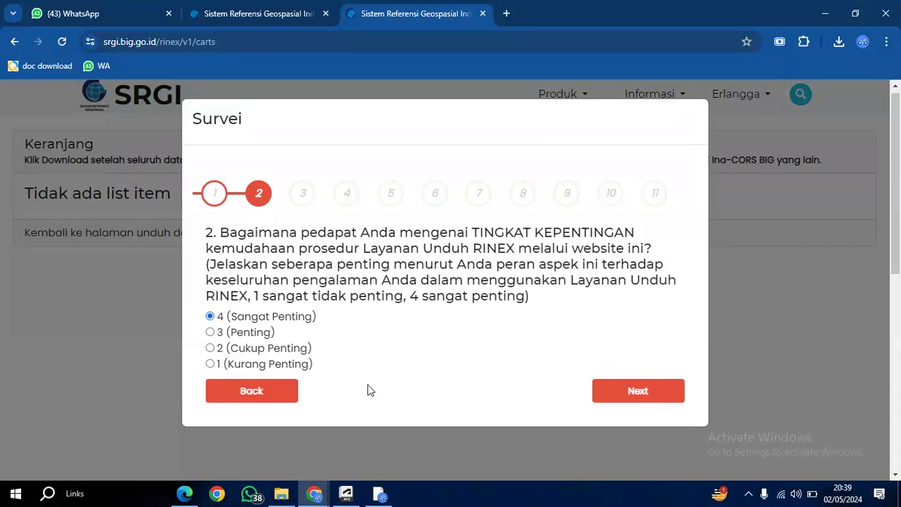
click(624, 391)
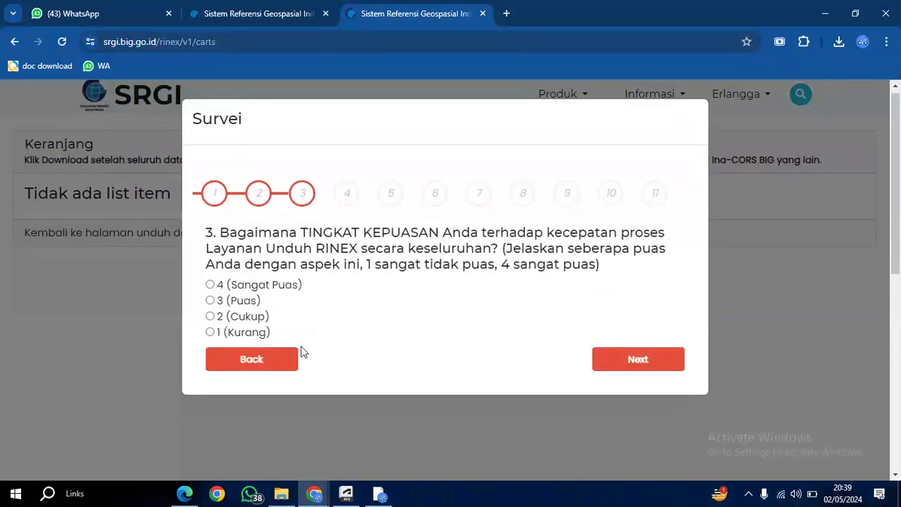
click(210, 286)
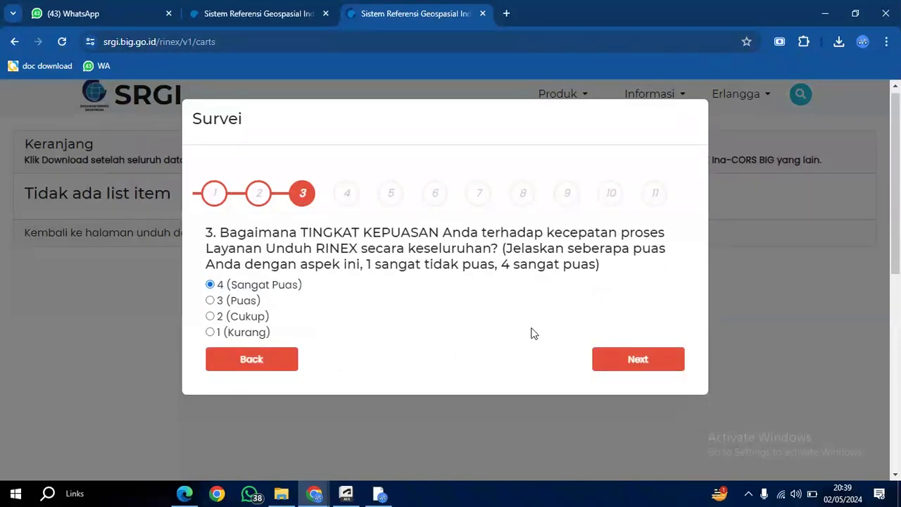
click(633, 361)
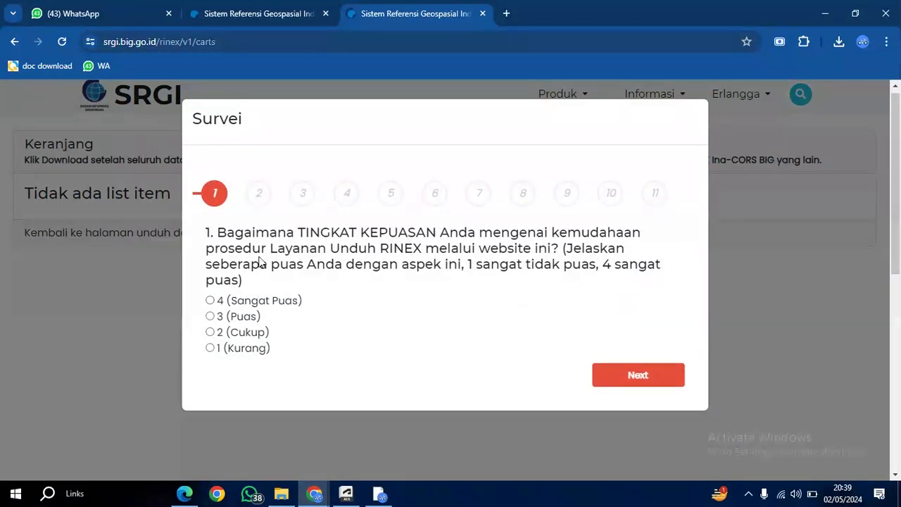
Answer survey questions 1 to 4 with rating 4 (Sangat Puas for satisfaction, Sangat Penting for importance).
click(210, 300)
click(625, 374)
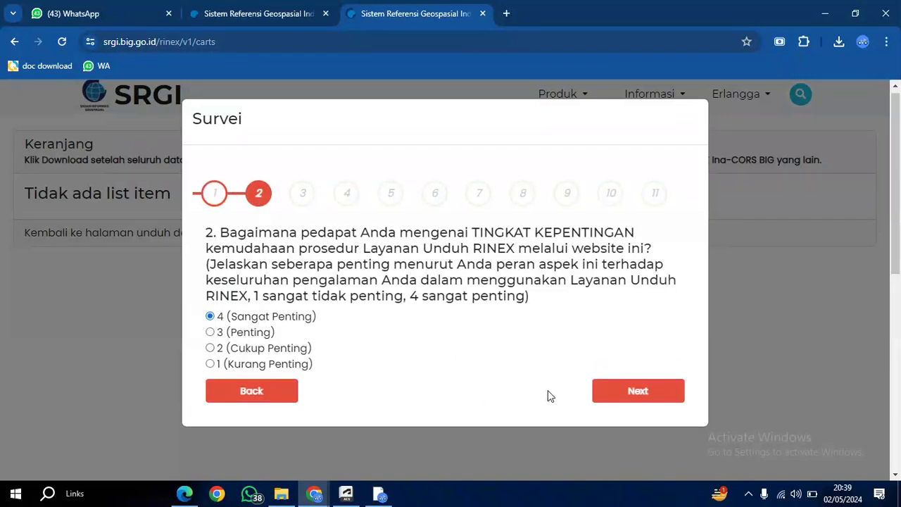
click(619, 390)
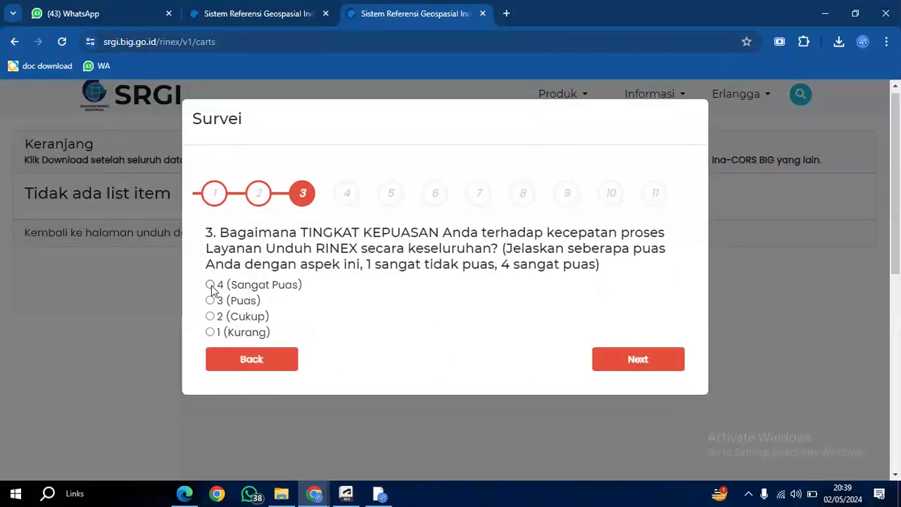
click(635, 366)
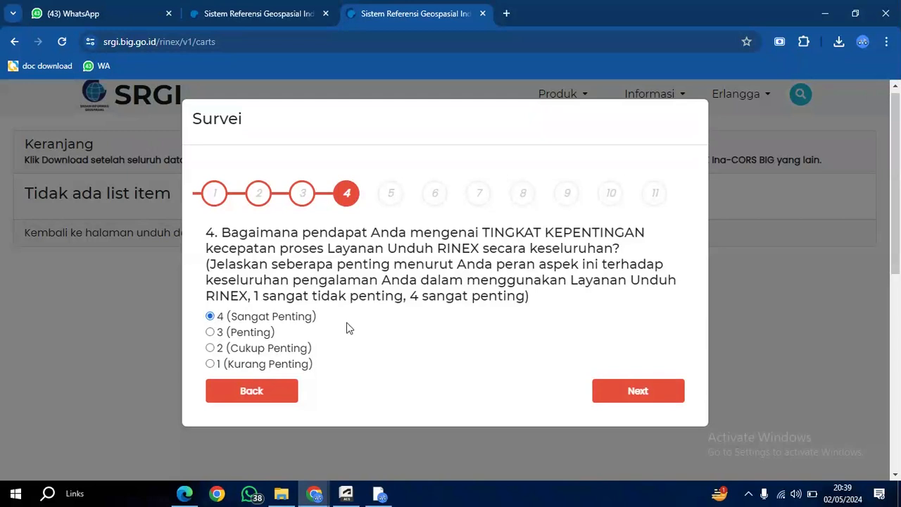
click(620, 389)
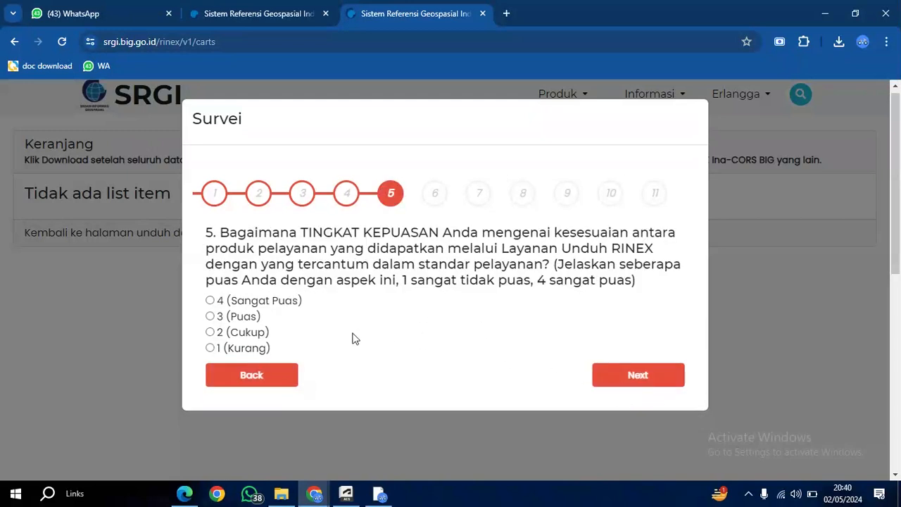
Answer survey questions 5 to 8, choosing 3 (Penting) for the importance questions 6 and 8.
click(621, 367)
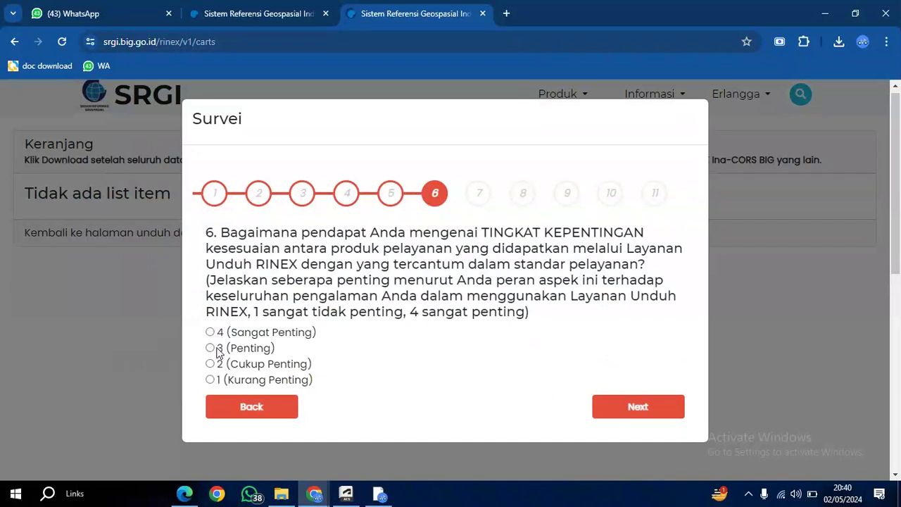
click(211, 348)
click(613, 407)
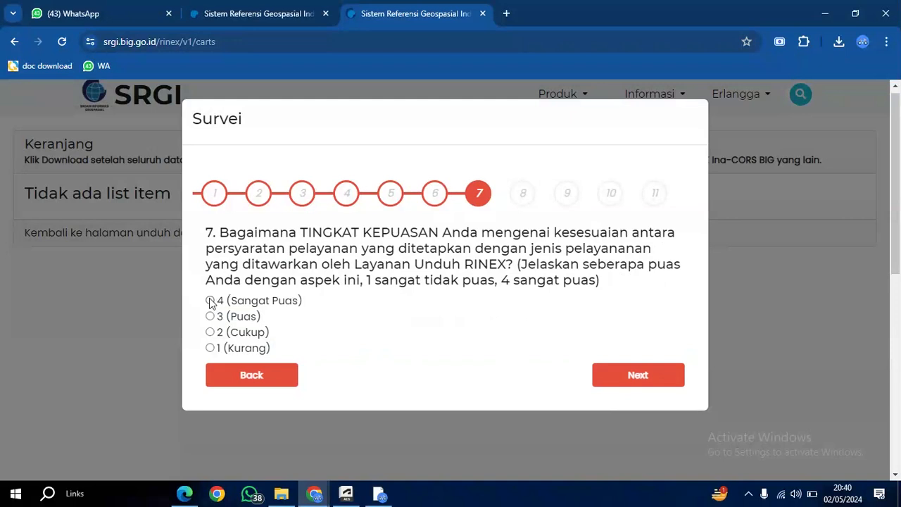
click(618, 372)
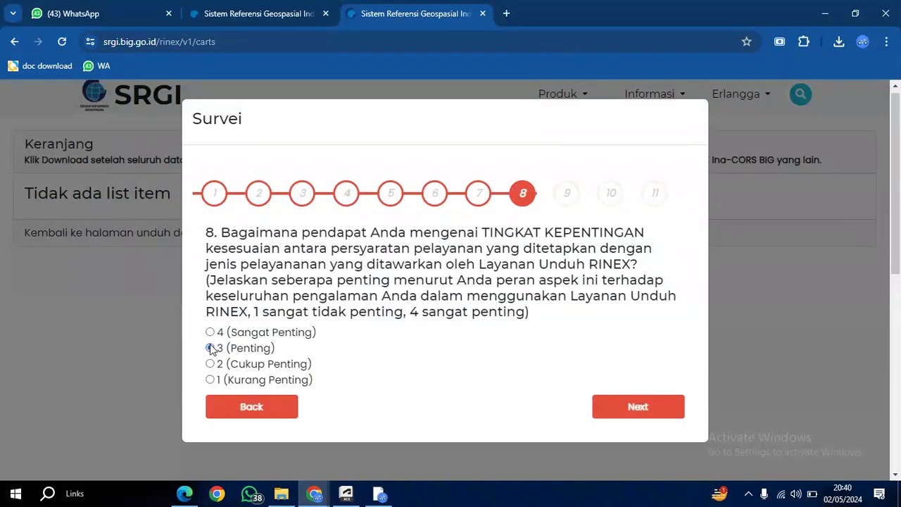
click(603, 406)
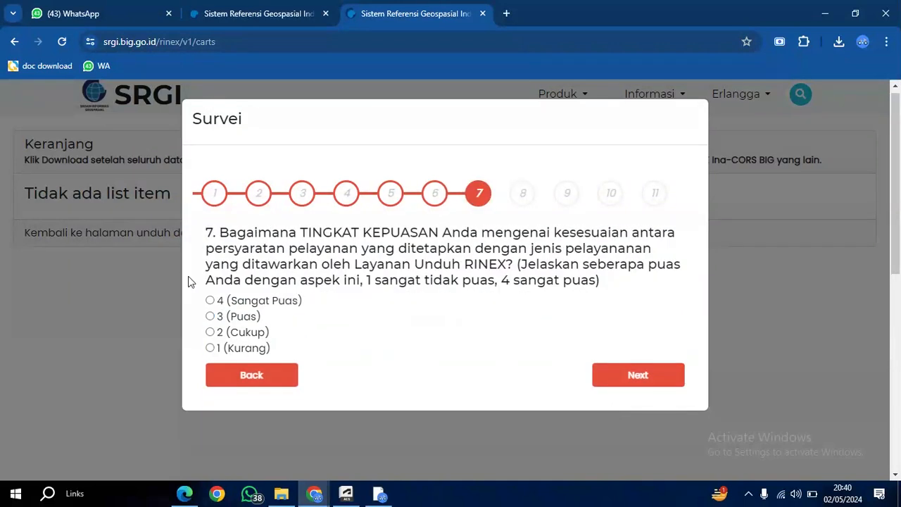
click(620, 372)
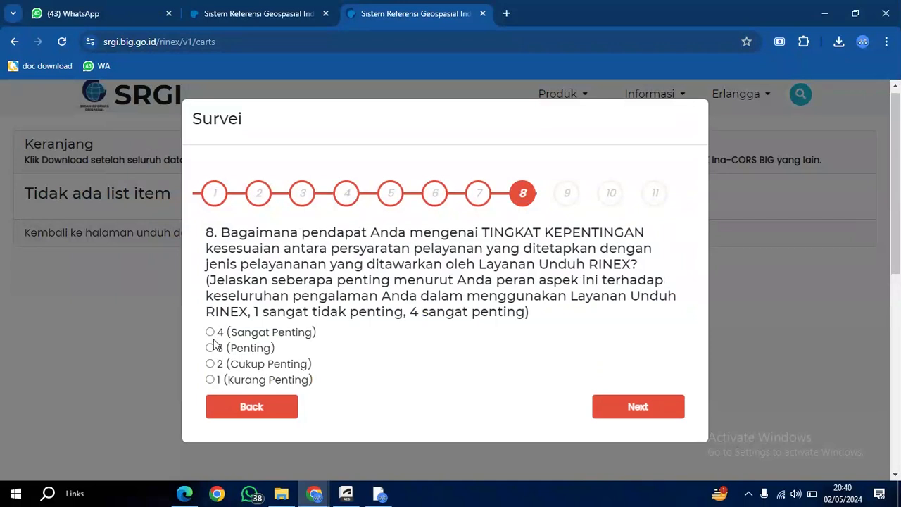
click(624, 407)
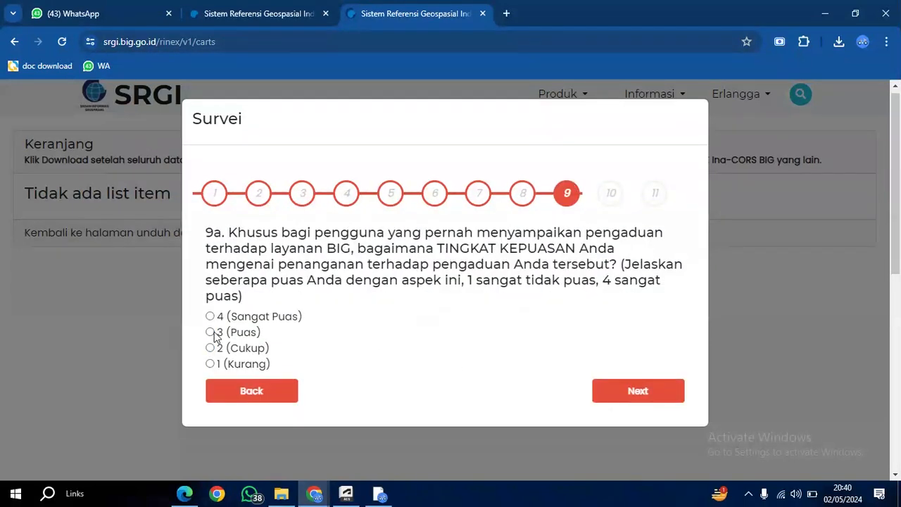
Complete the survey, rating question 9b as 4 (Sangat Penting) and the overall website quality in question 10 as Bagus.
click(628, 390)
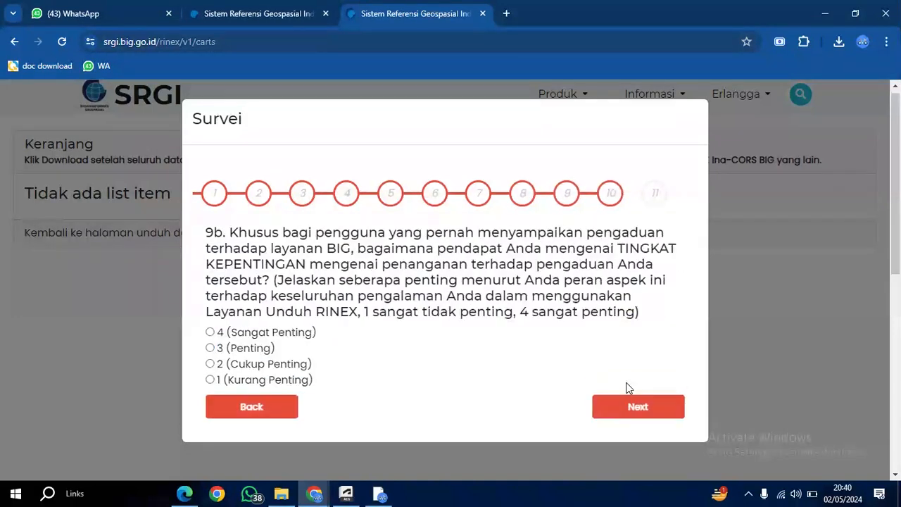
click(211, 334)
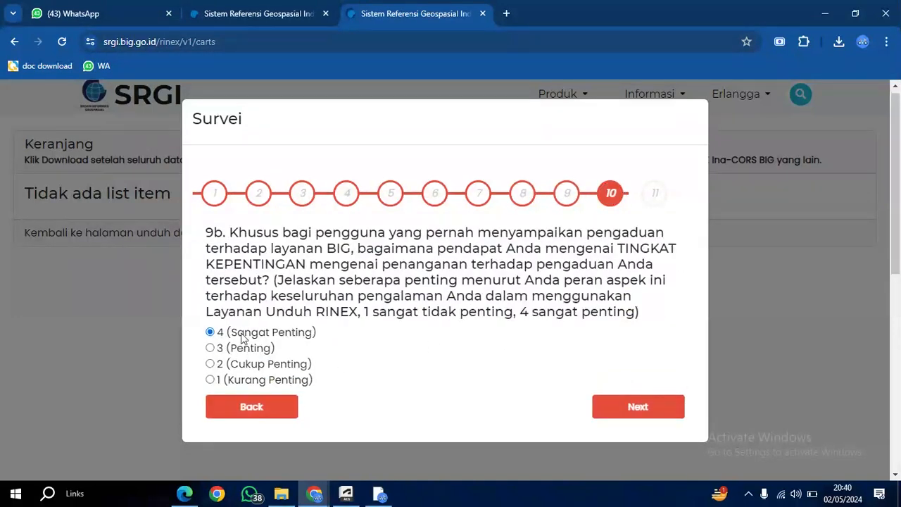
click(627, 408)
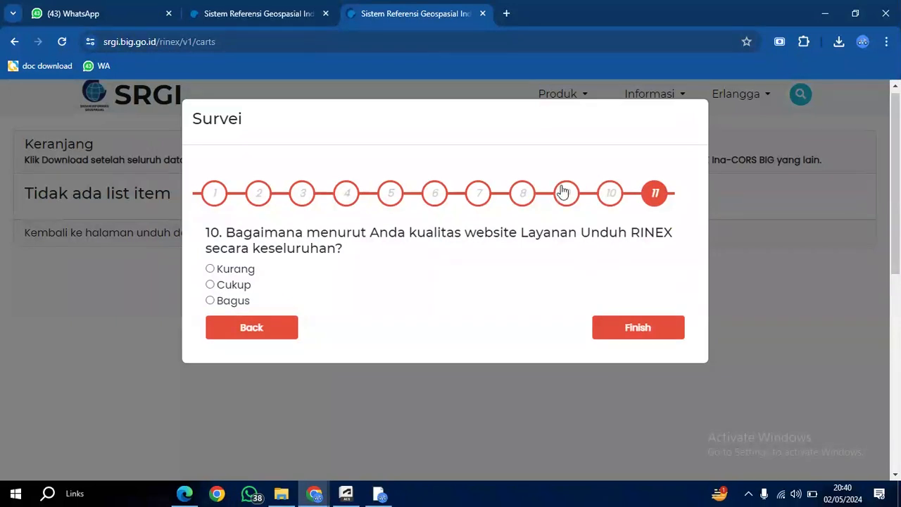
click(211, 300)
click(648, 328)
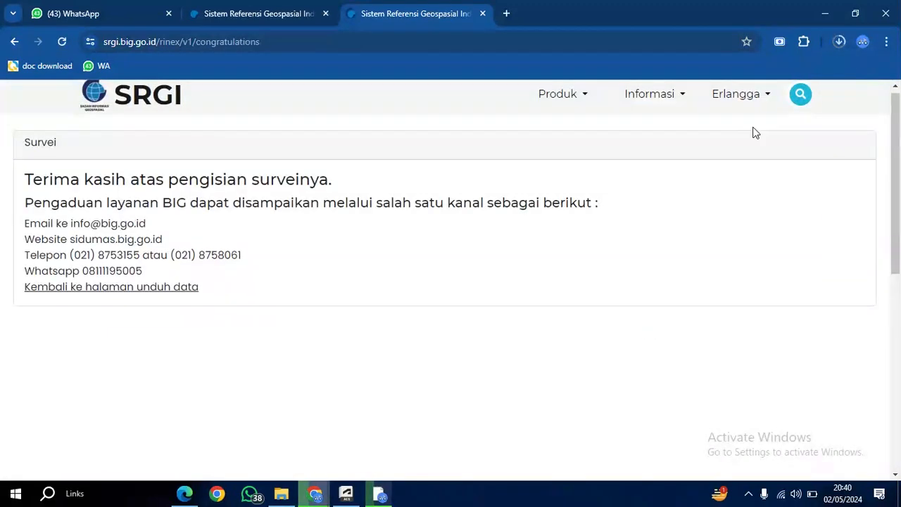
Check the browser's download list for the requested RINEX archive.
click(838, 42)
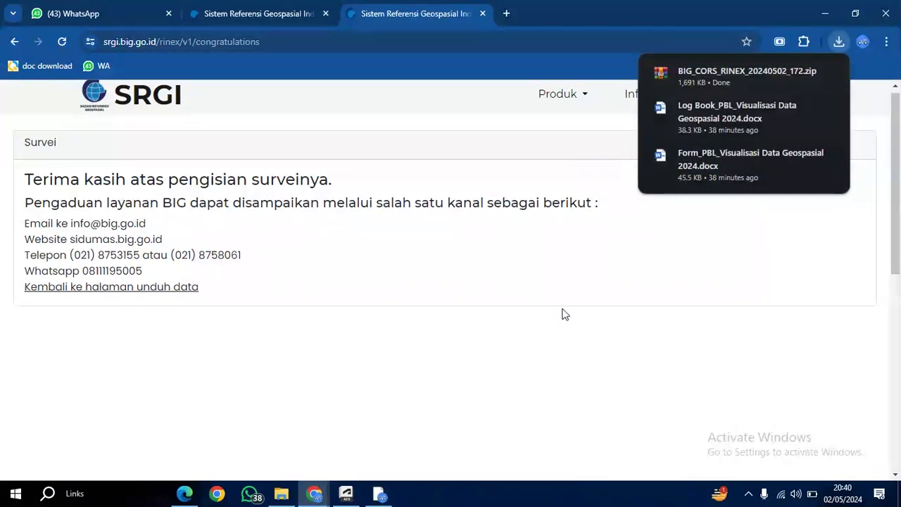
click(378, 493)
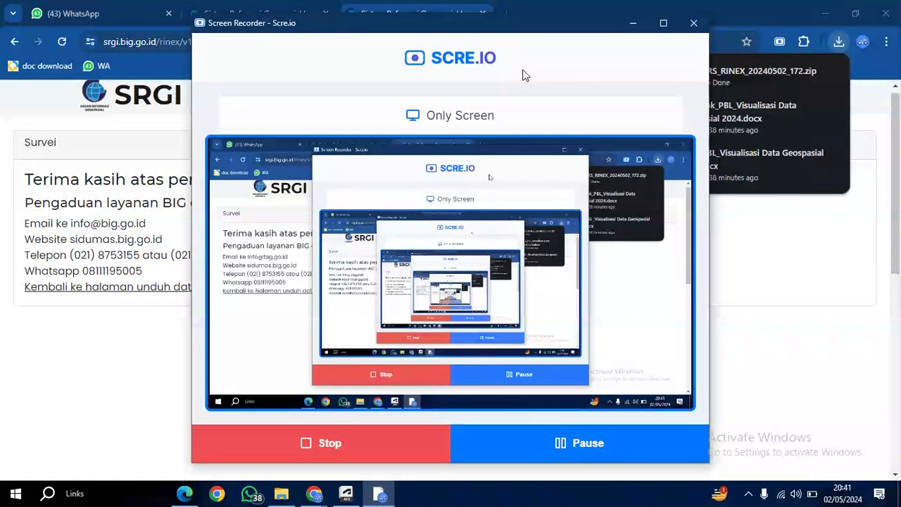
click(634, 22)
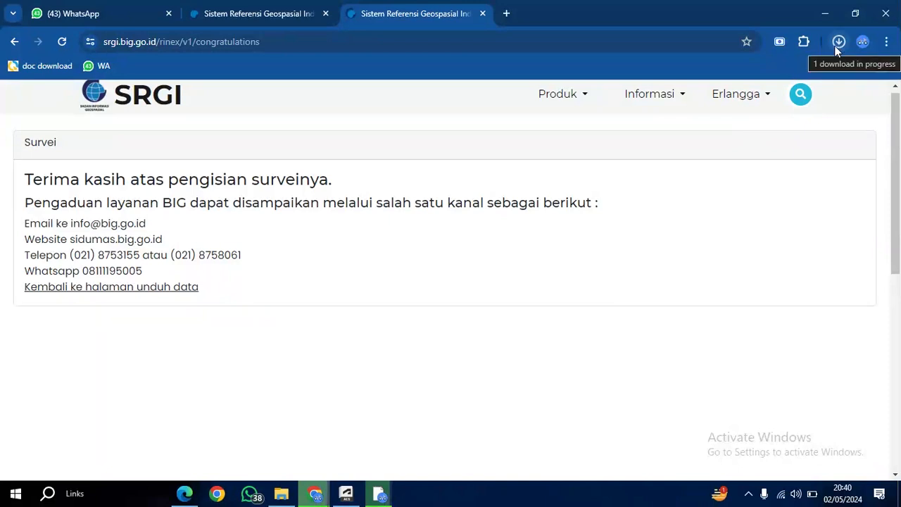
click(836, 47)
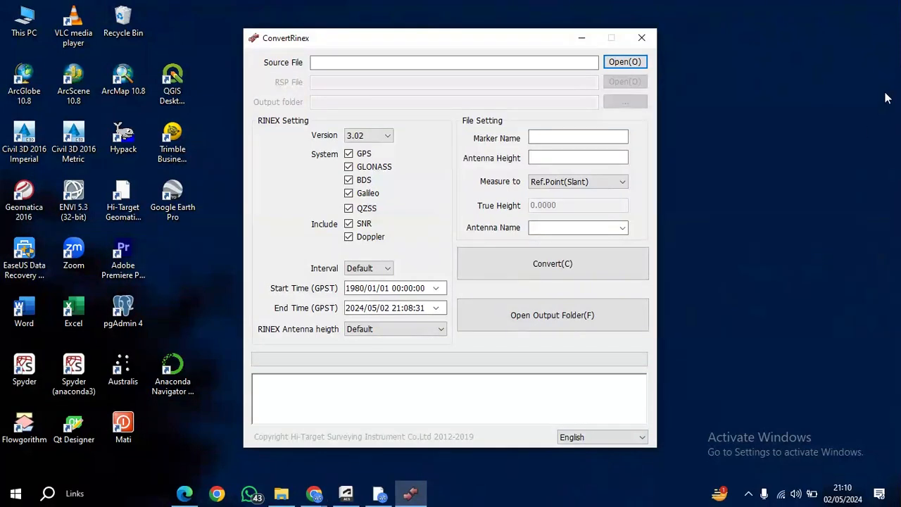
In ConvertRinex, browse for a source file in D:\Tugas Kuliah 4\Survey Gnss\Prak Pengamatan Statik GNSS\Praktikum GNSS.
click(624, 62)
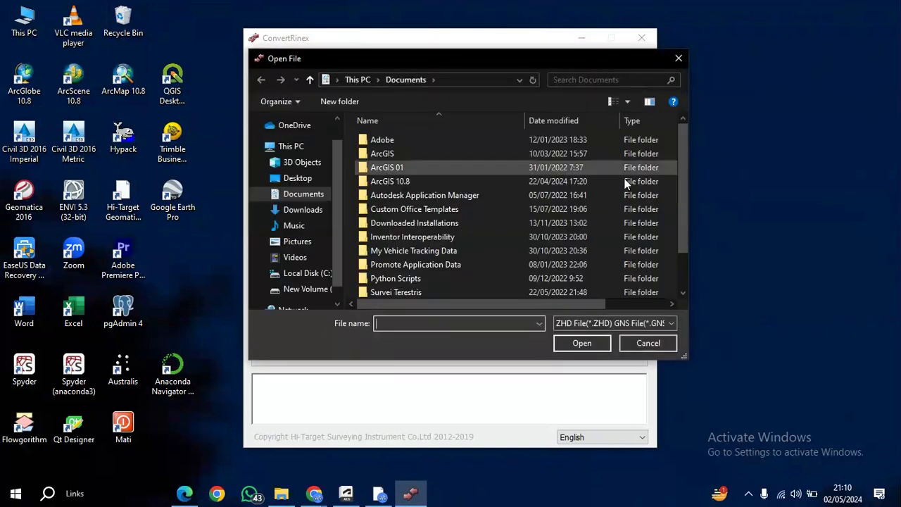
click(315, 294)
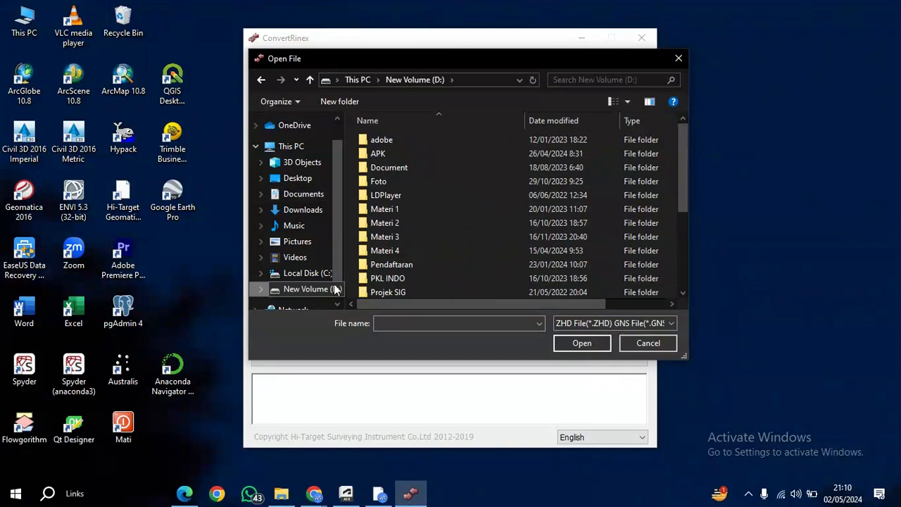
scroll(515, 181, down, 3)
scroll(514, 181, up, 2)
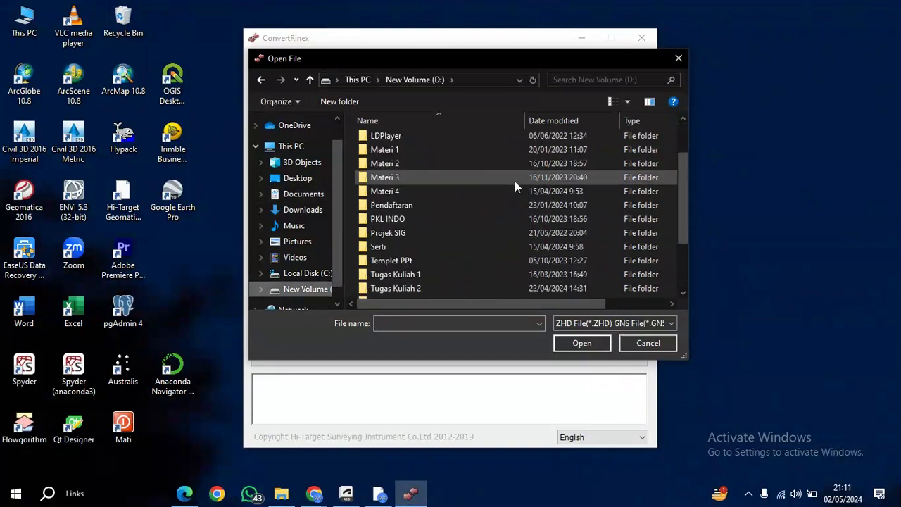
scroll(482, 281, down, 1)
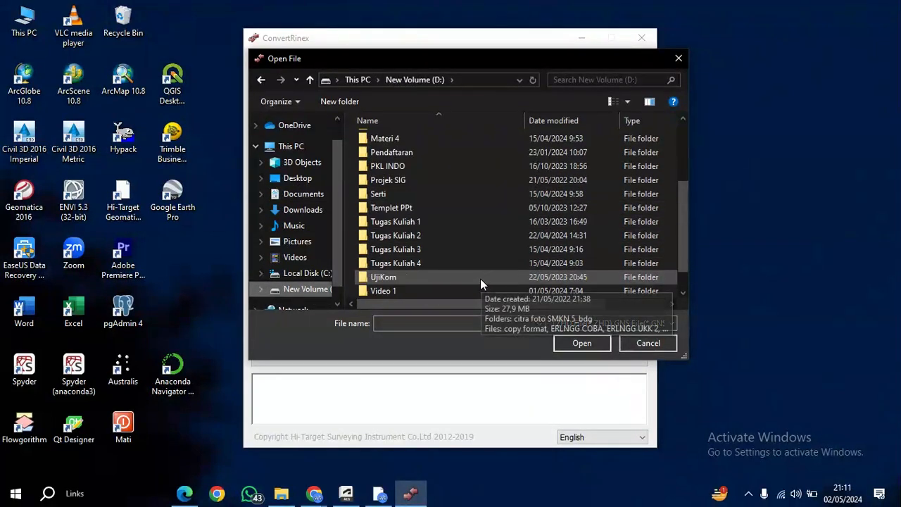
double_click(477, 268)
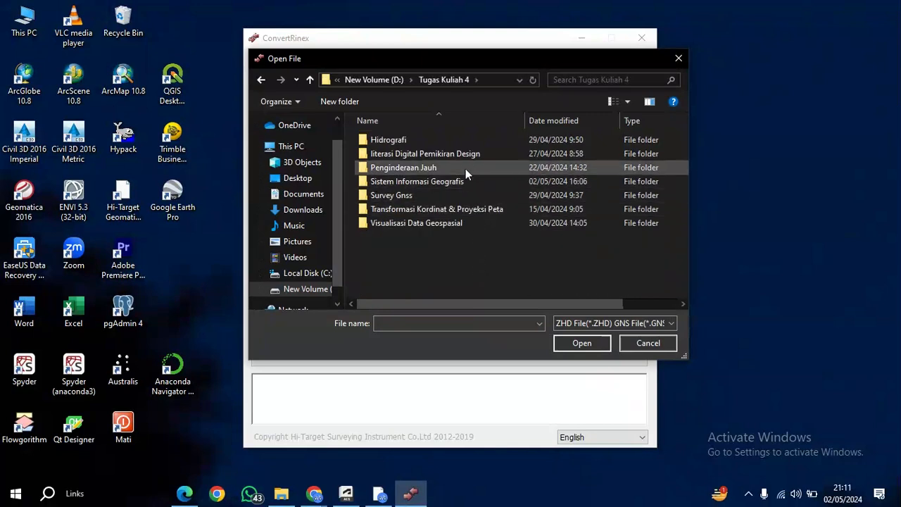
double_click(438, 197)
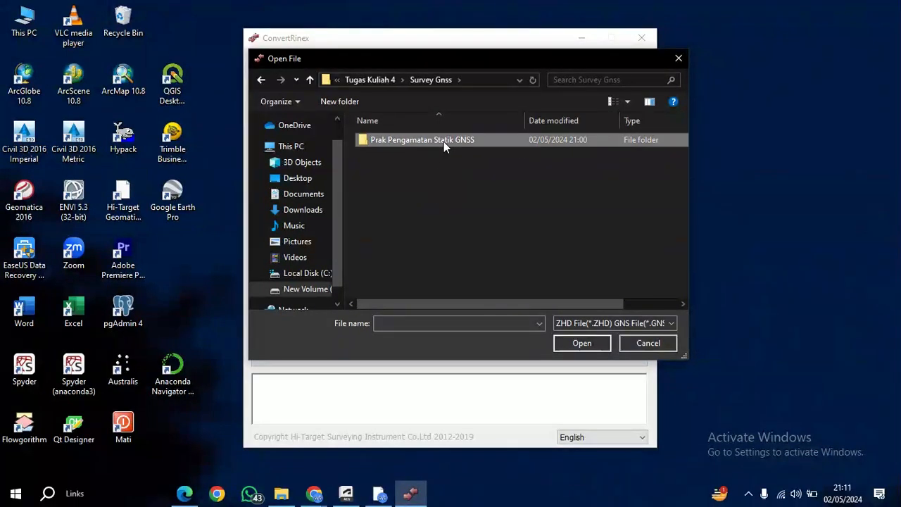
double_click(443, 141)
double_click(443, 152)
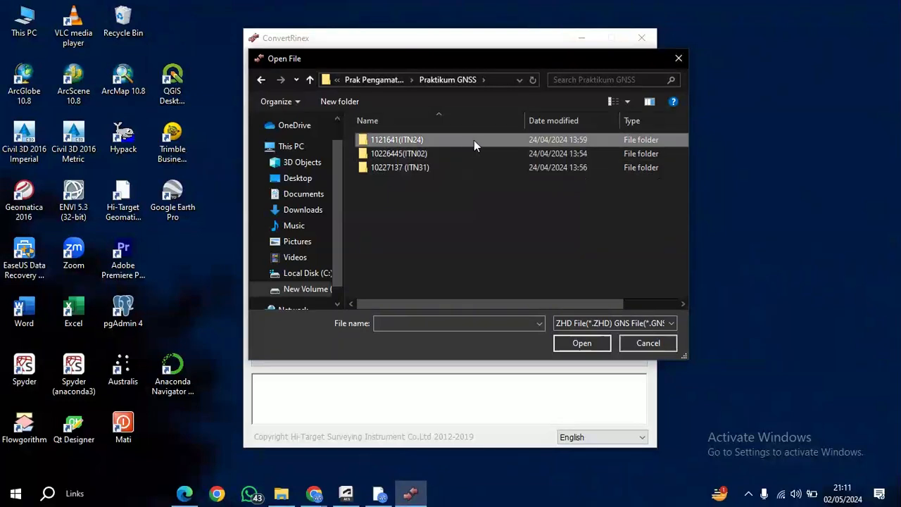
Load the ZHD file _6411157 from the 1121641(ITN24) folder as the source file.
double_click(538, 142)
click(533, 145)
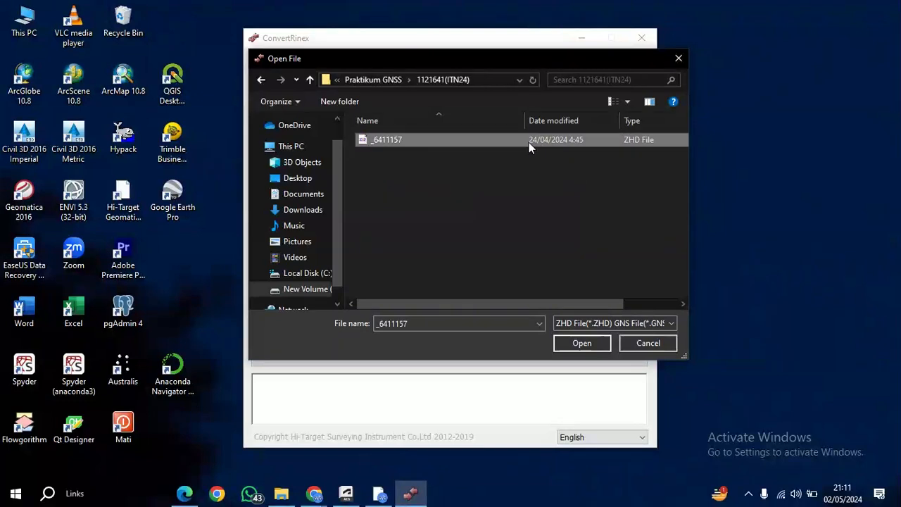
click(588, 343)
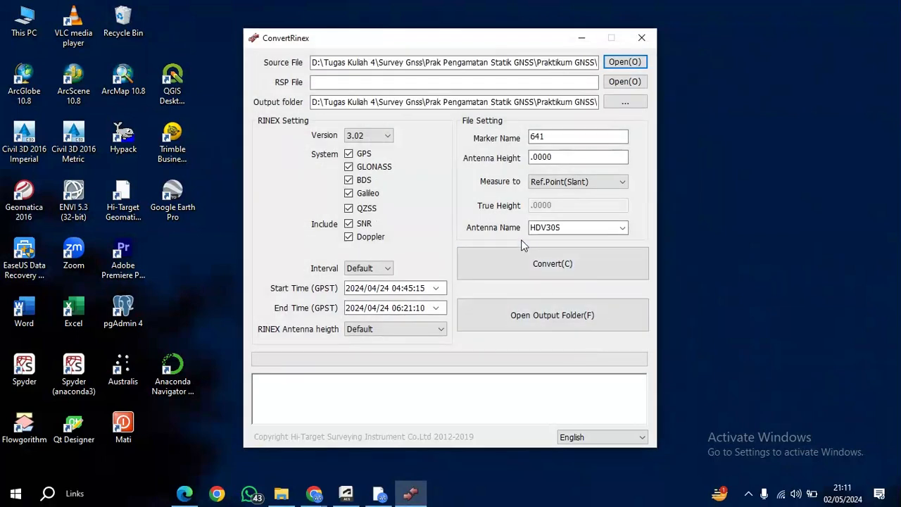
click(379, 493)
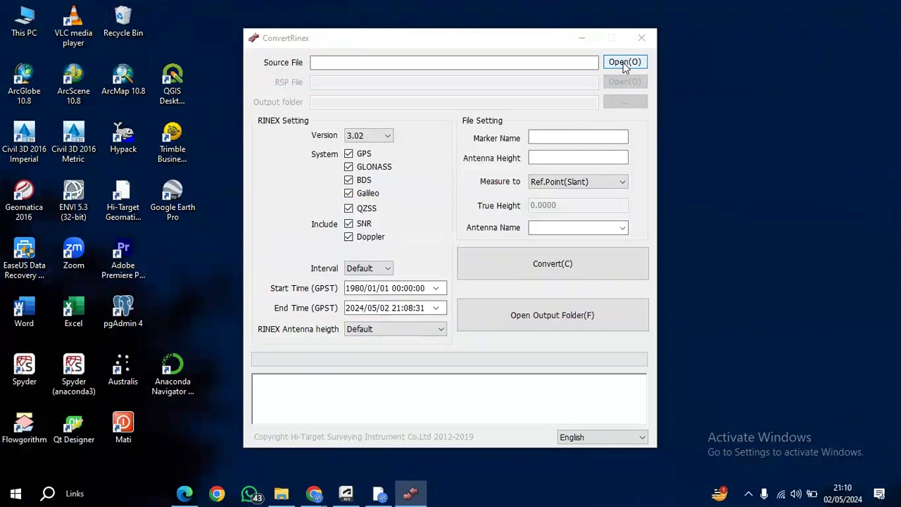
Start choosing the conversion's source file again and browse to the New Volume (D:) drive.
click(624, 64)
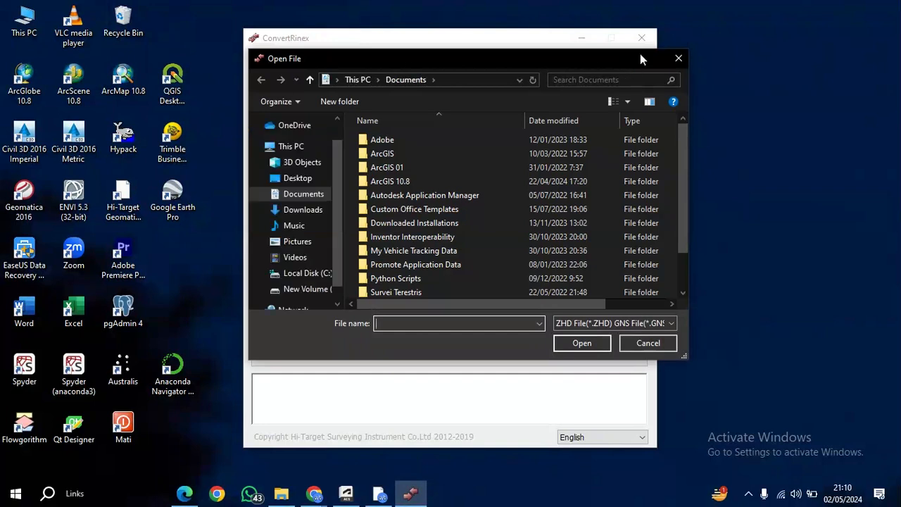
click(315, 292)
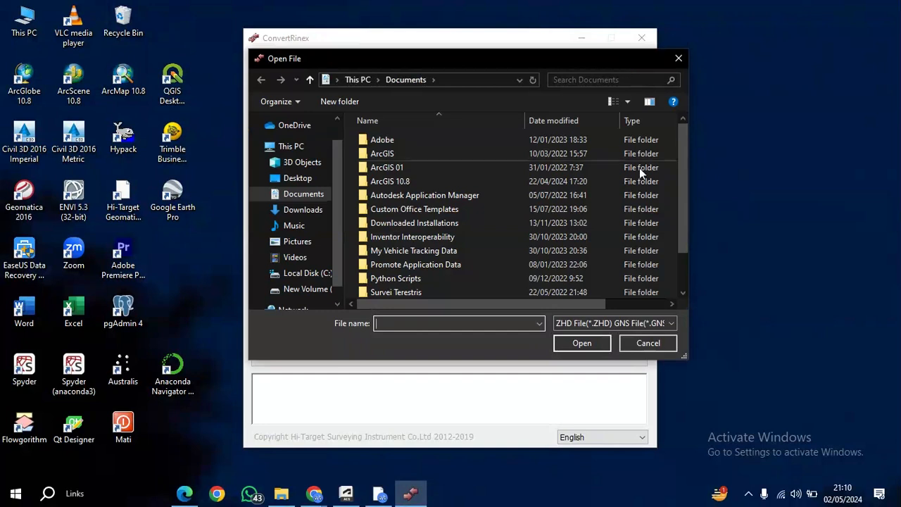
click(316, 294)
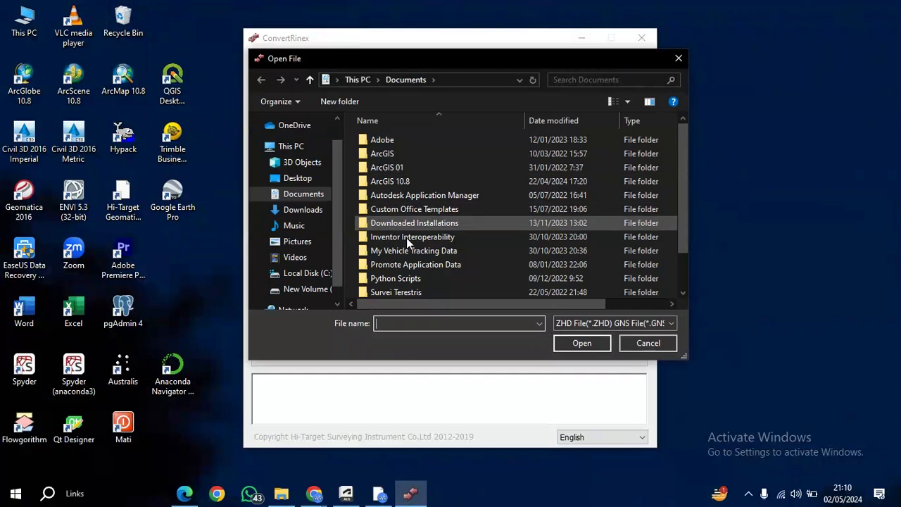
click(310, 290)
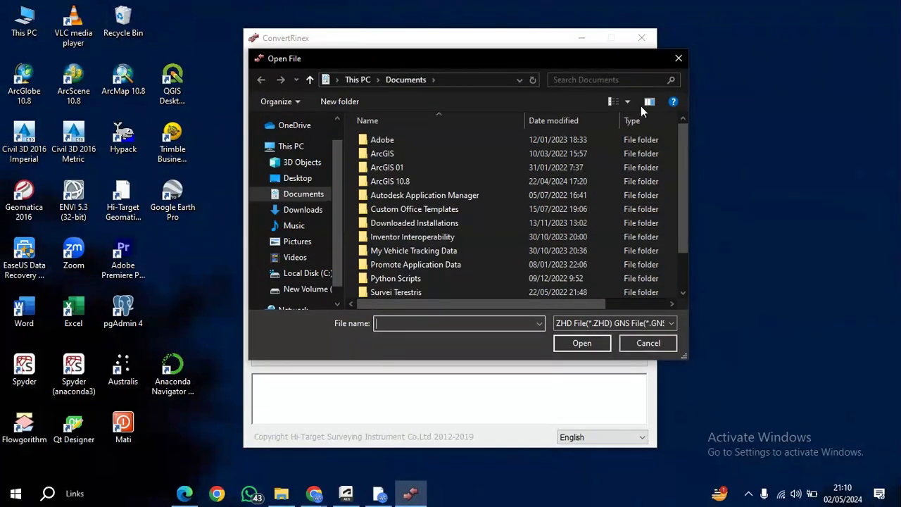
click(315, 294)
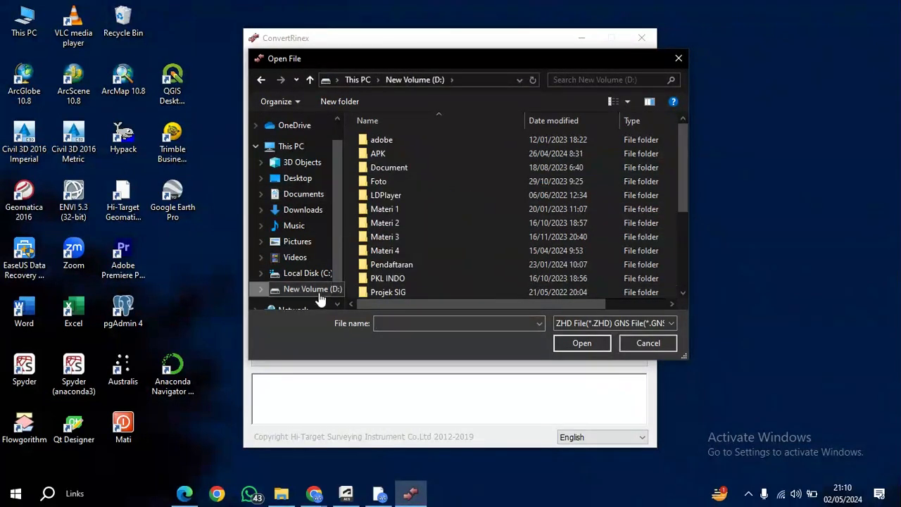
scroll(515, 181, down, 4)
scroll(515, 181, up, 3)
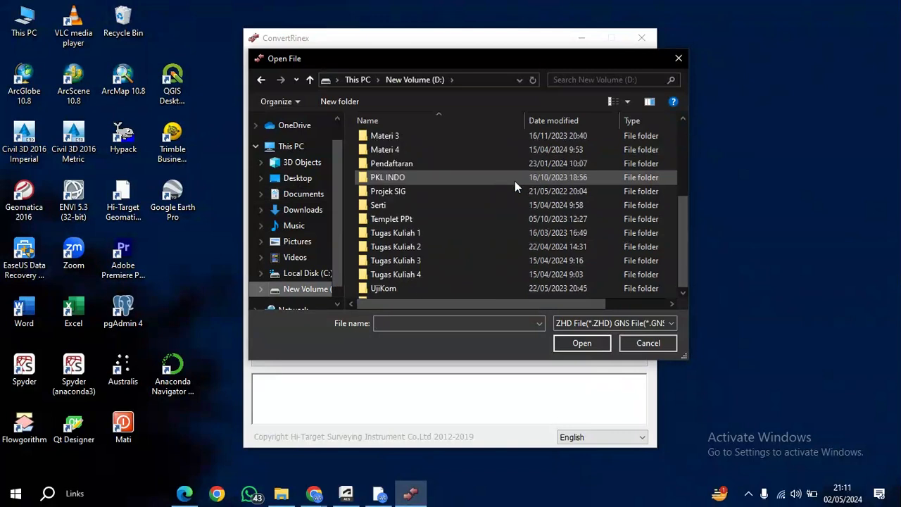
scroll(497, 226, down, 1)
scroll(485, 280, down, 1)
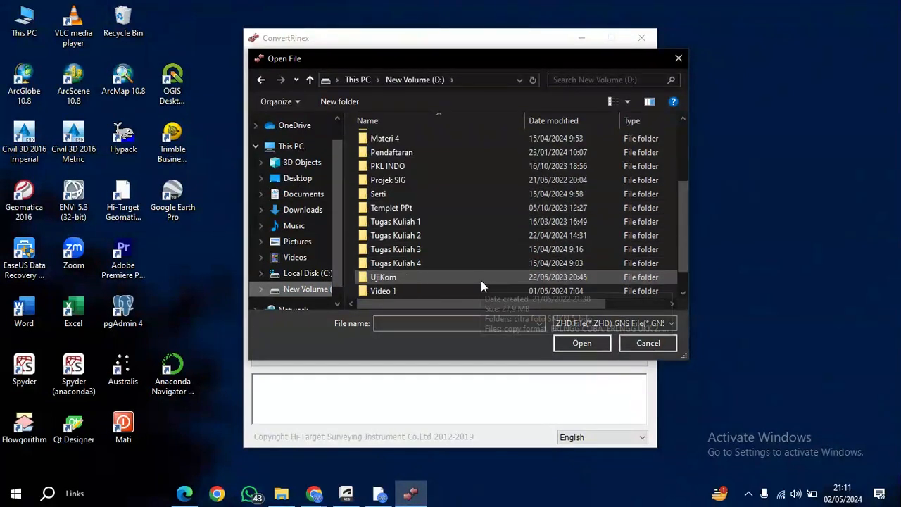
Go through Tugas Kuliah 4, Survey Gnss and Prak Pengamatan Statik GNSS into the Praktikum GNSS folder.
double_click(477, 269)
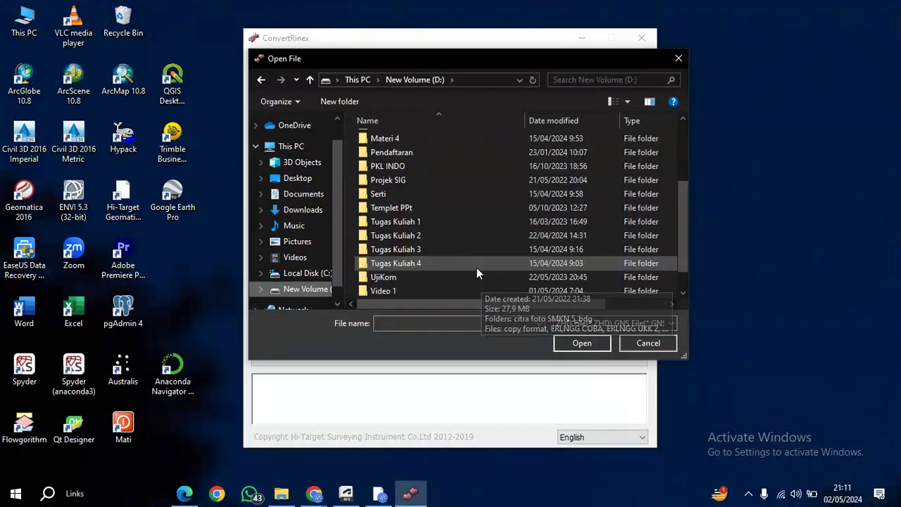
double_click(477, 268)
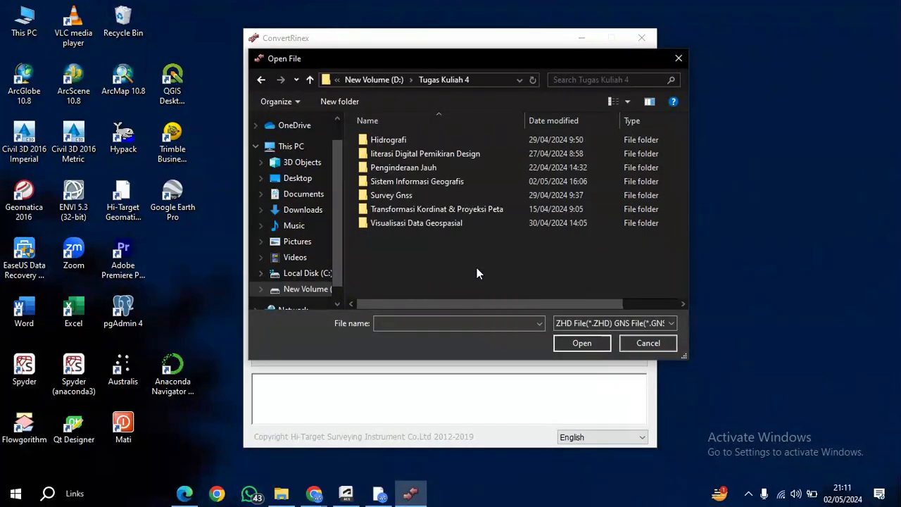
double_click(437, 197)
double_click(444, 143)
double_click(444, 151)
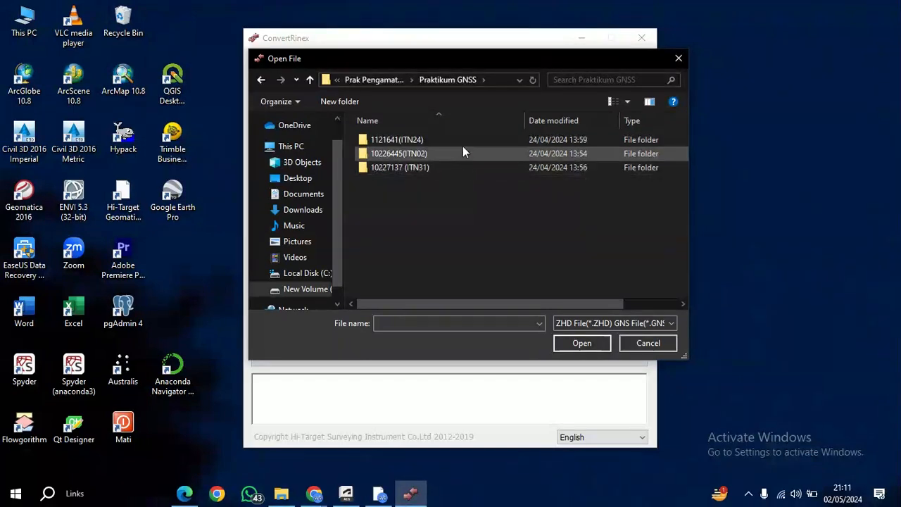
Open the 1121641(ITN24) folder and load its ZHD file _6411157 as the conversion source.
double_click(533, 143)
click(528, 143)
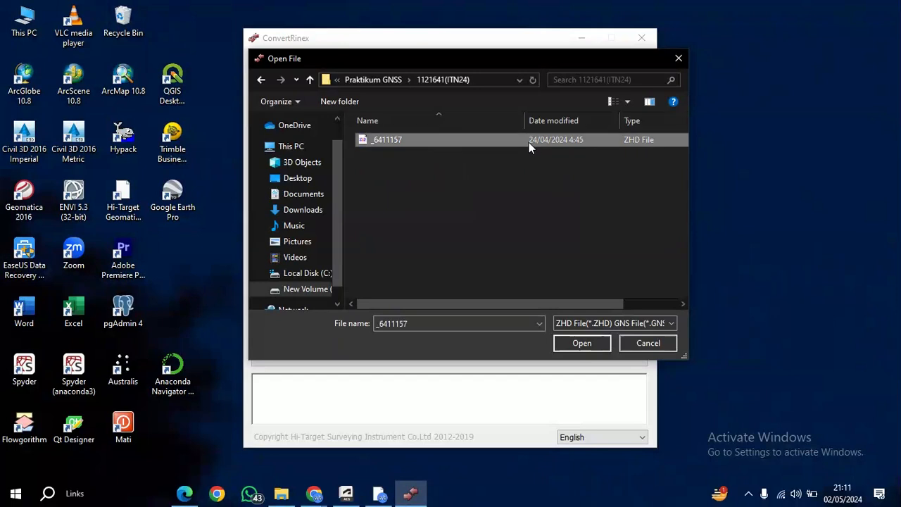
click(588, 343)
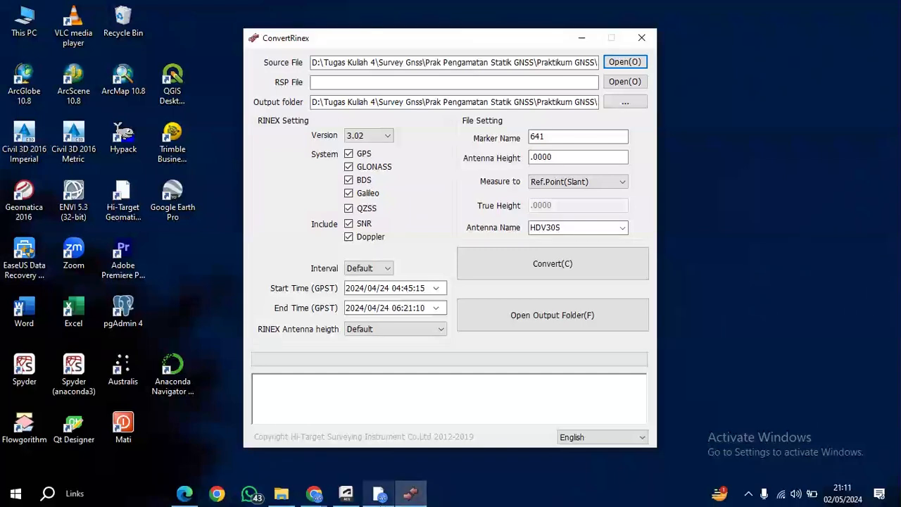
click(379, 493)
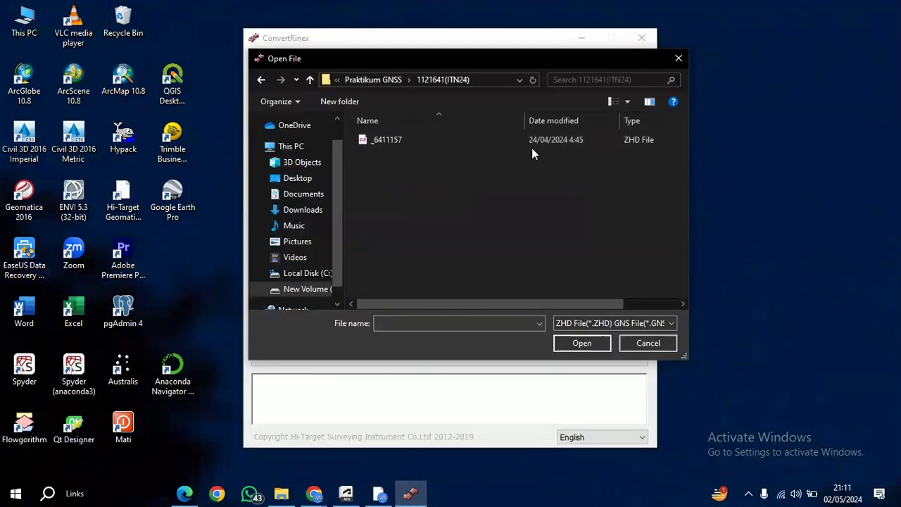
Select _6411157 in the 1121641(ITN24) folder once more and open it as the source file.
click(529, 141)
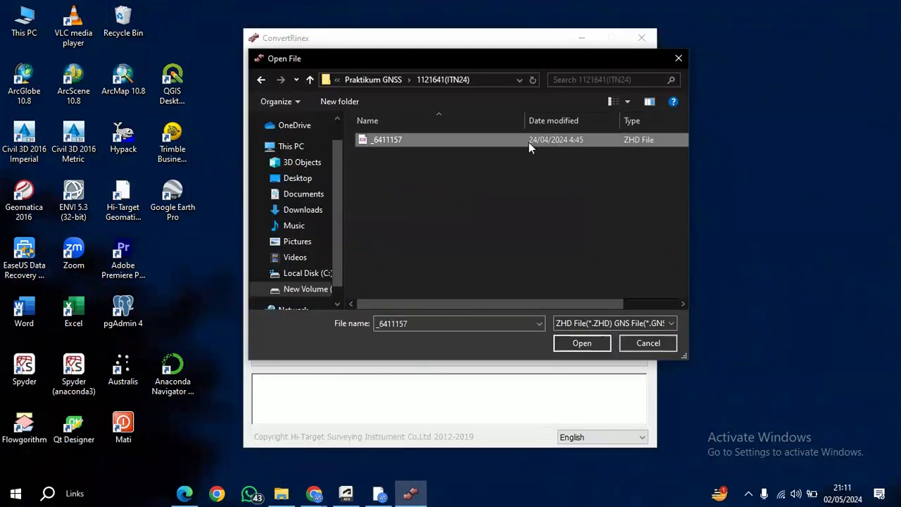
click(581, 343)
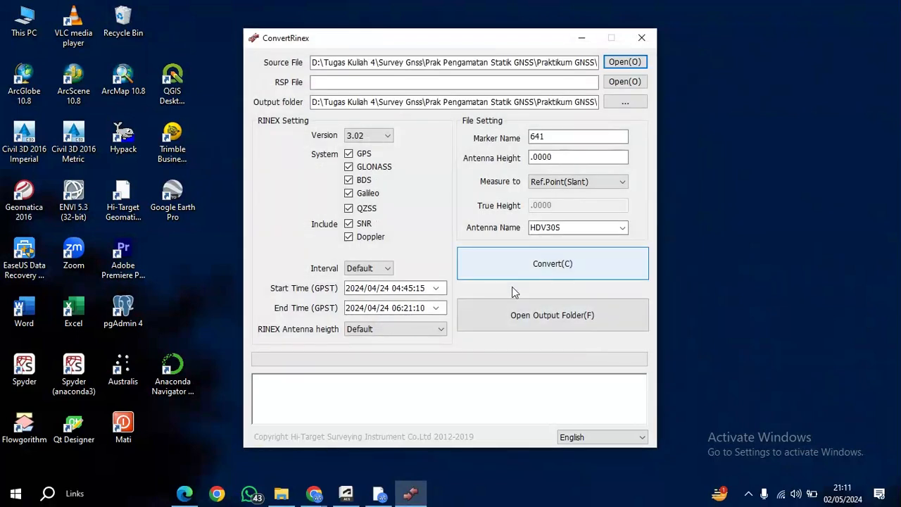
click(379, 493)
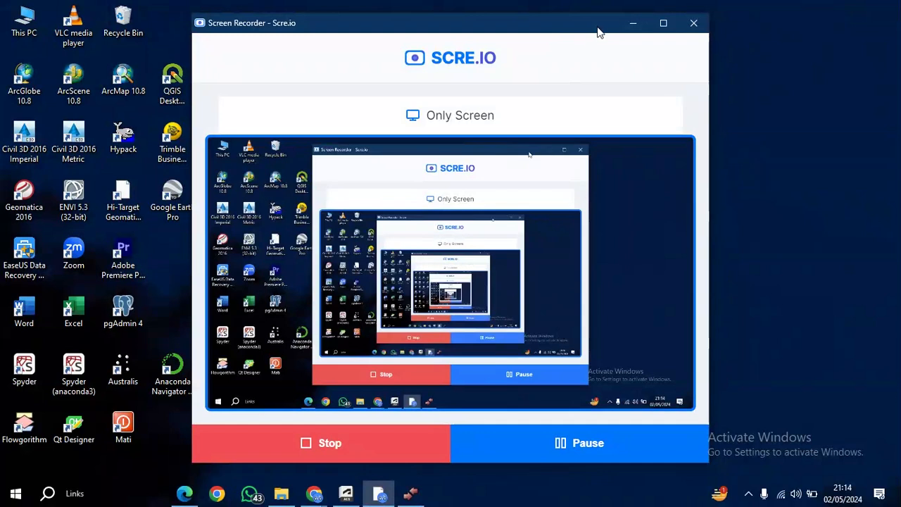
click(631, 24)
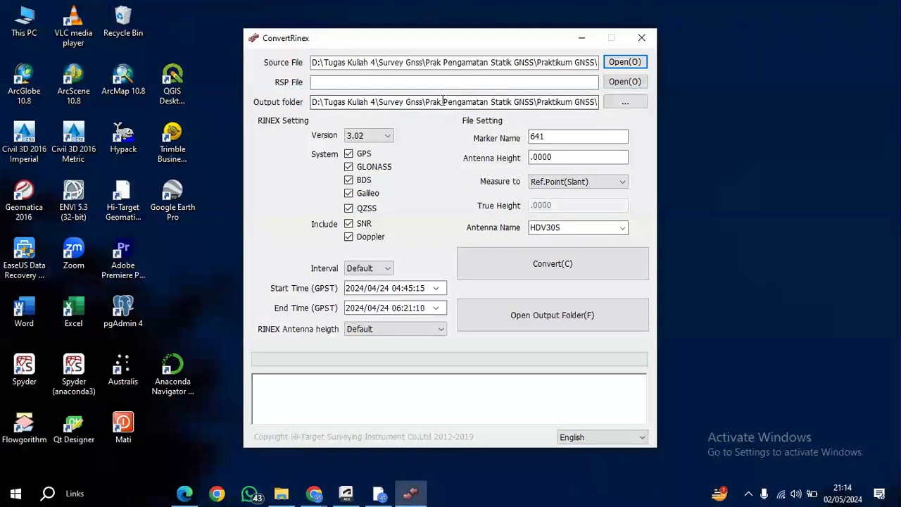
Choose 3.02 as the RINEX version for the conversion.
click(383, 140)
click(385, 146)
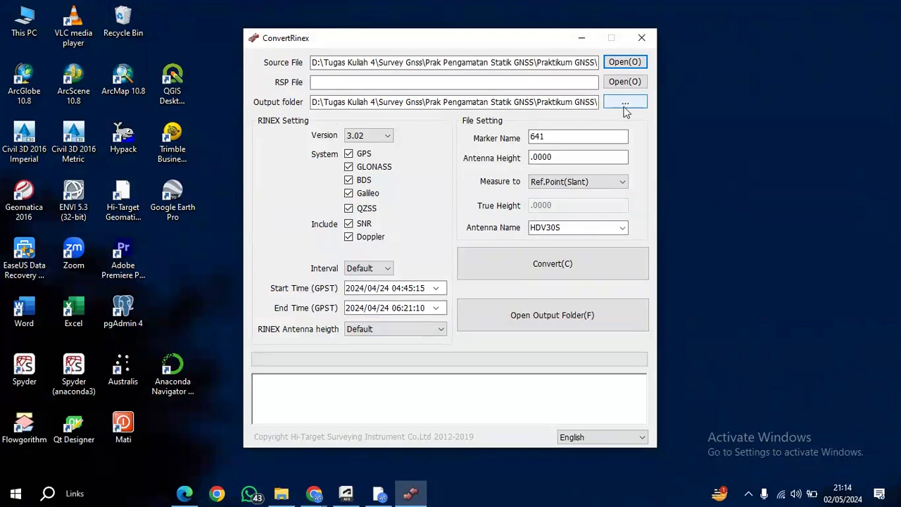
click(387, 136)
click(387, 140)
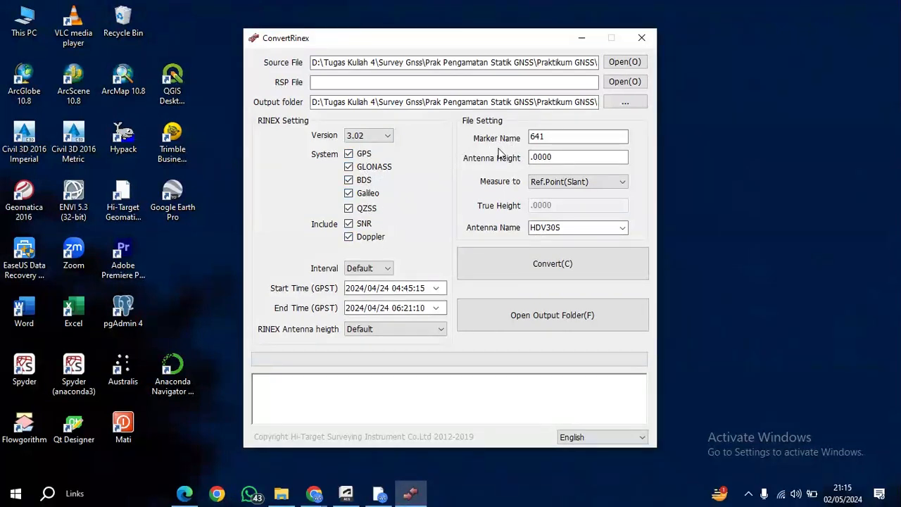
Switch to File Explorer and open the Praktikum GNSS folder to check the station folder names for the marker name.
double_click(526, 138)
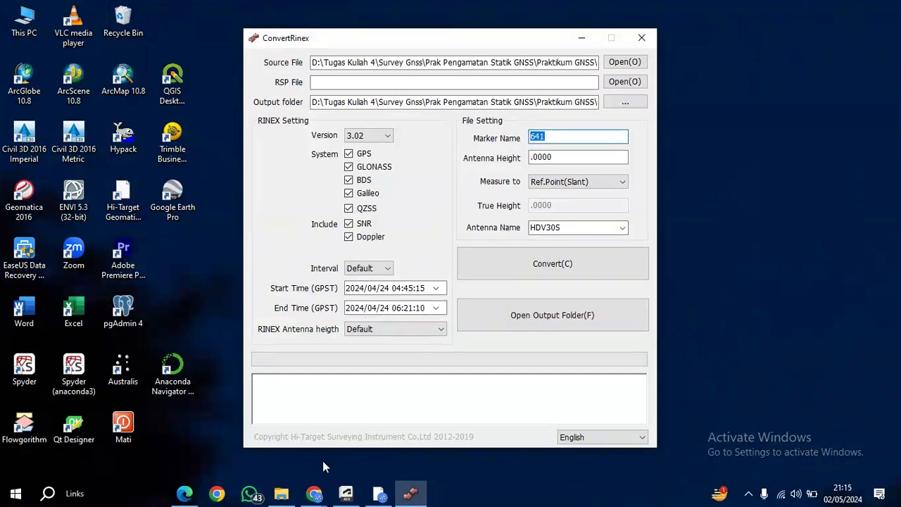
click(282, 496)
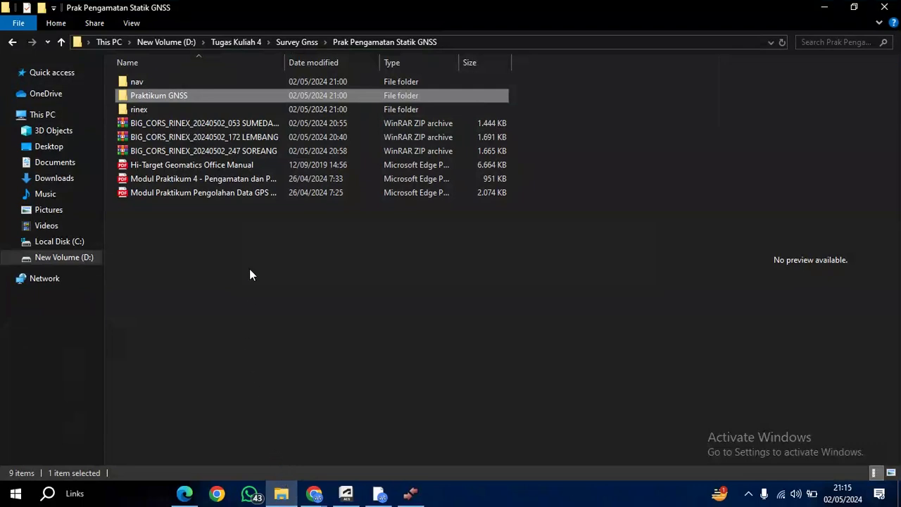
double_click(251, 95)
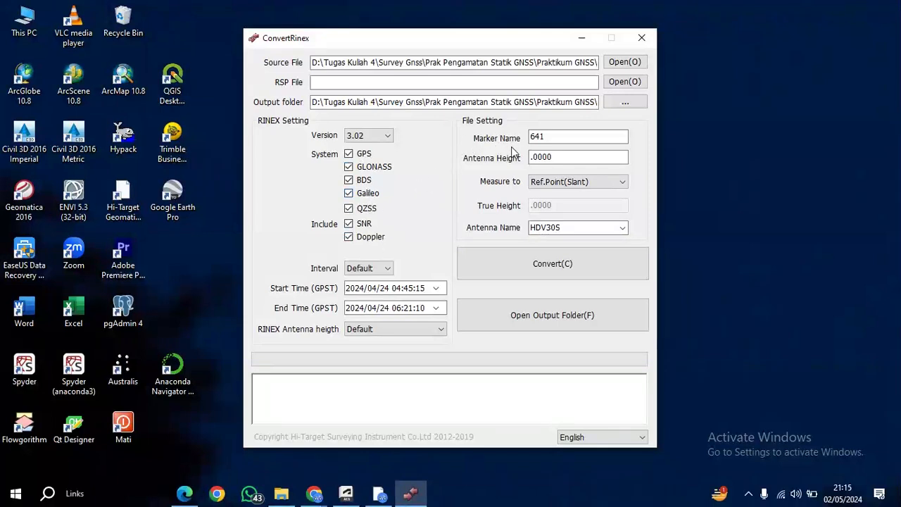
drag(546, 137, 523, 139)
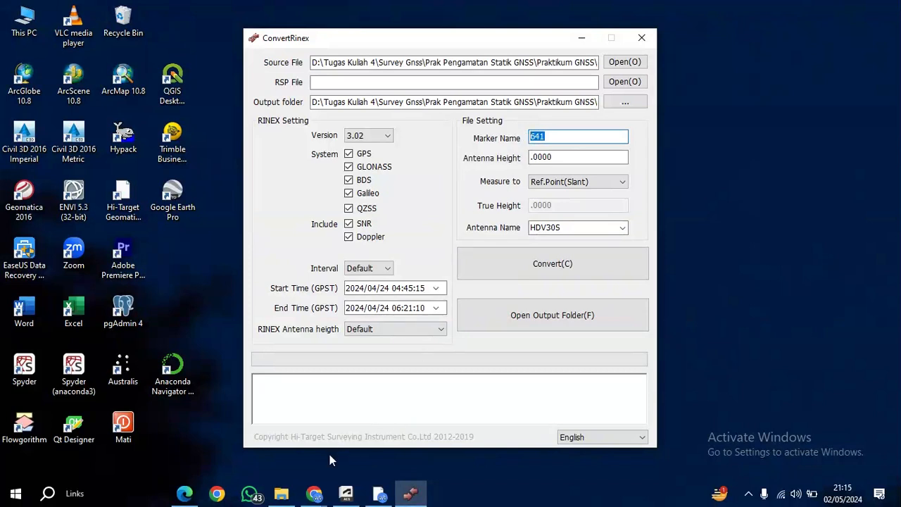
click(281, 495)
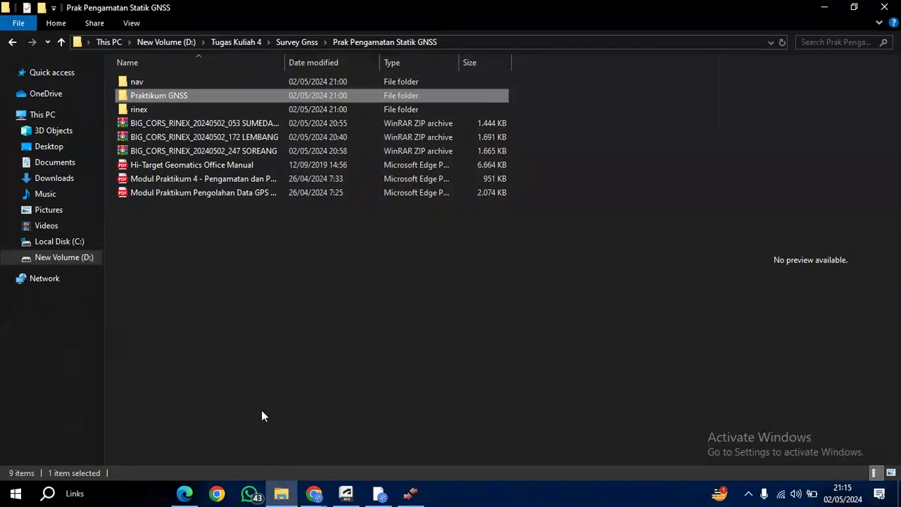
double_click(251, 94)
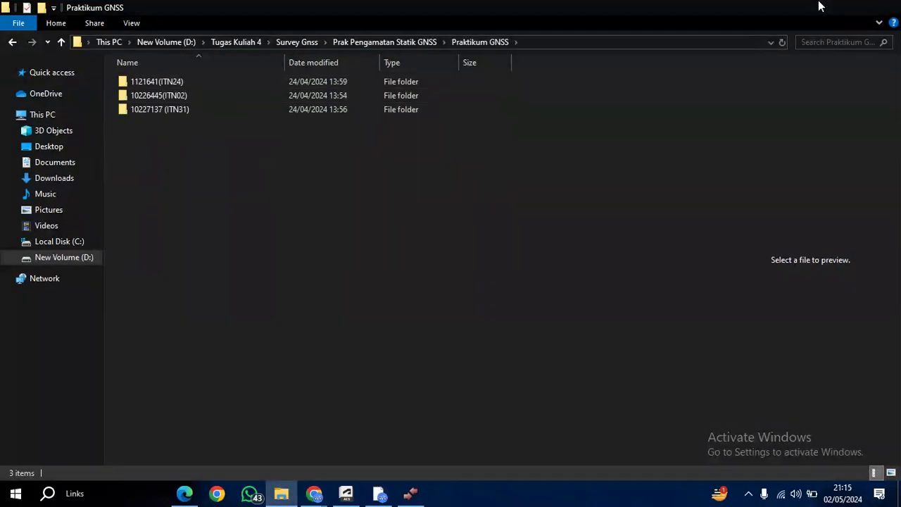
Return to ConvertRinex and set the marker name to ITN24.
click(822, 7)
key(BackSpace)
text(It)
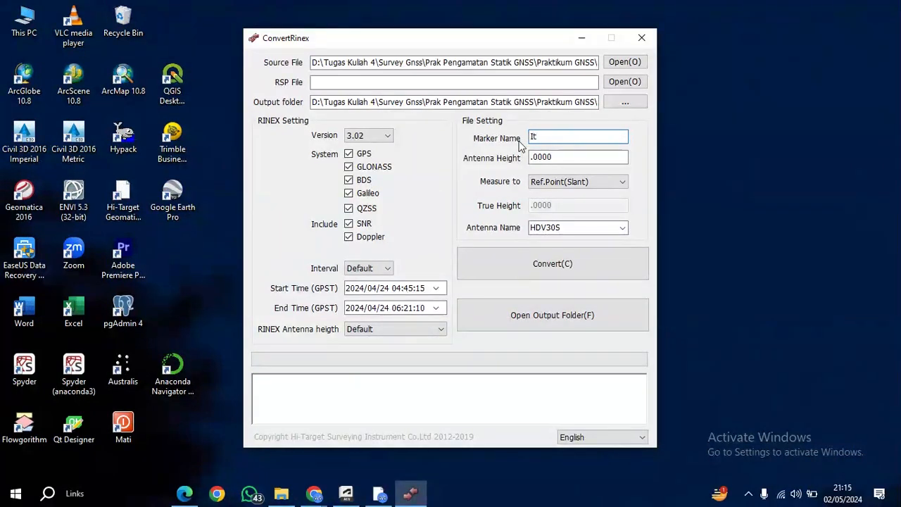
text(TN24)
Set the antenna height of the observation file to 1.5.
drag(559, 156, 531, 157)
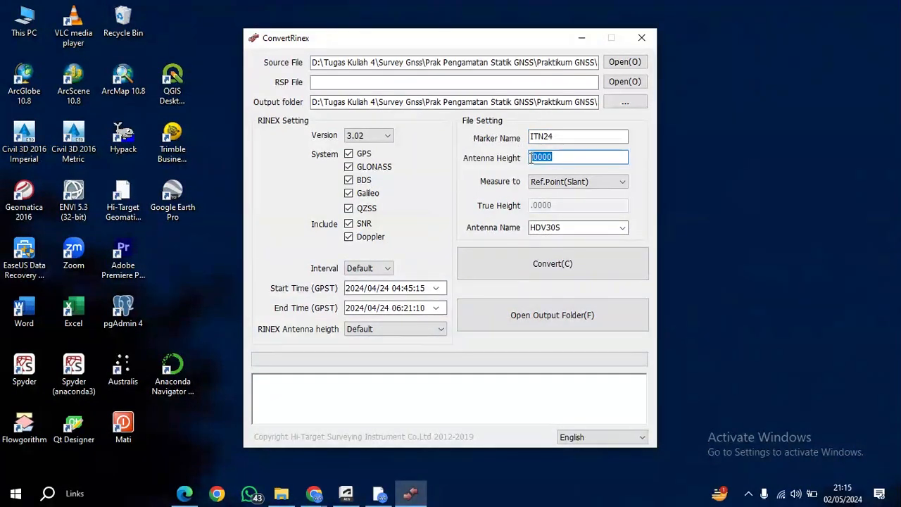
text(1)
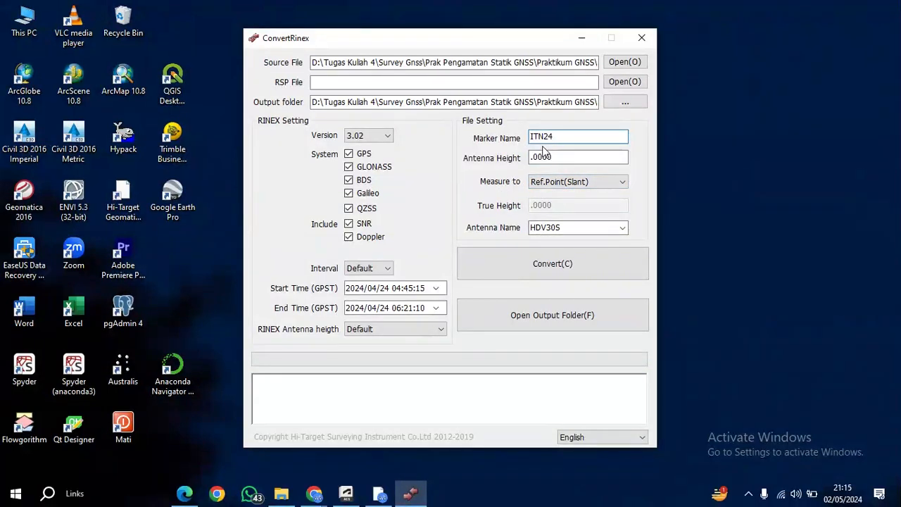
drag(557, 157, 531, 158)
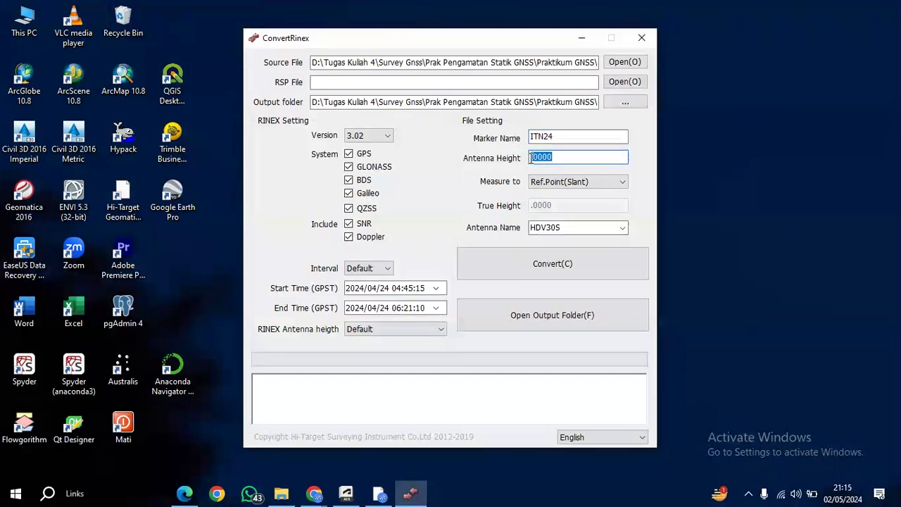
text(1.5)
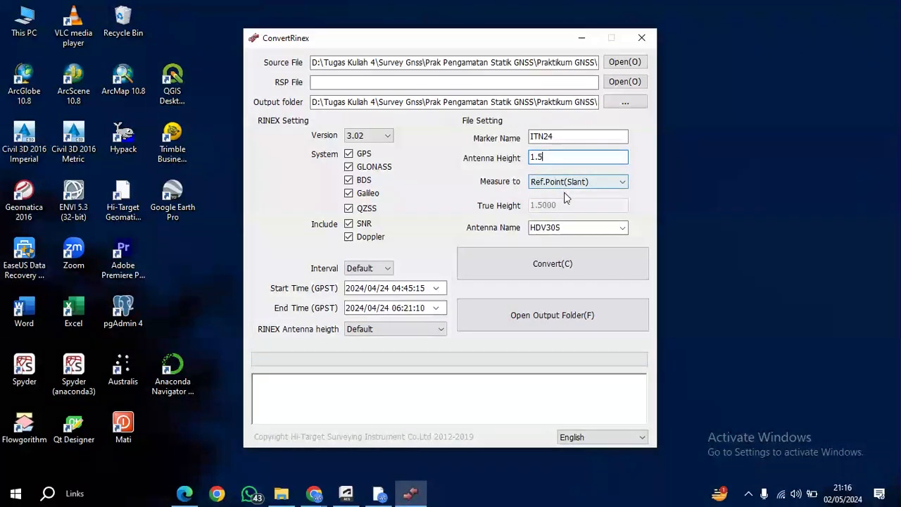
Choose HDV30S as the antenna name and convert _6411157.ZHD to RINEX.
click(611, 229)
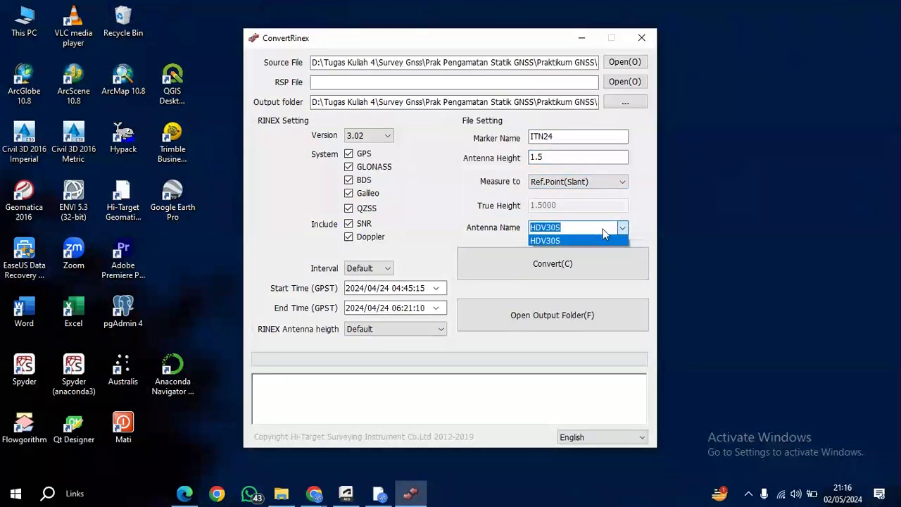
click(593, 228)
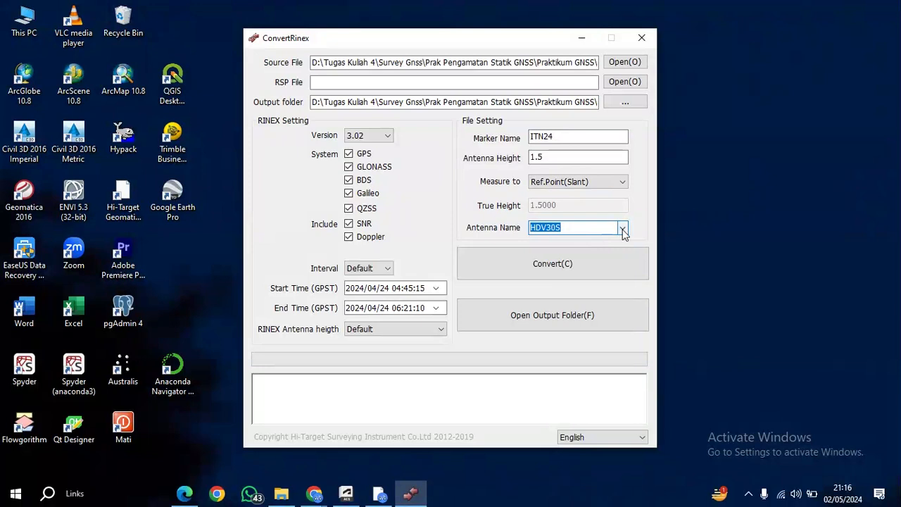
click(586, 227)
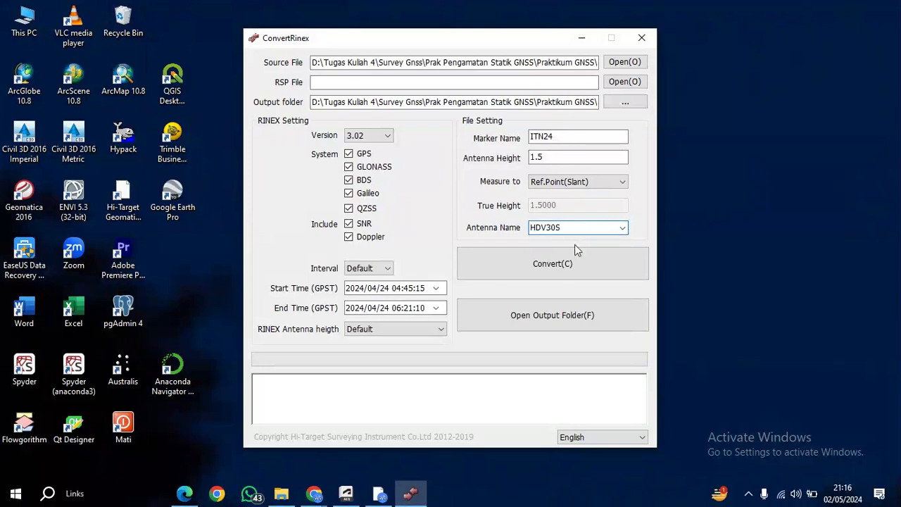
click(569, 266)
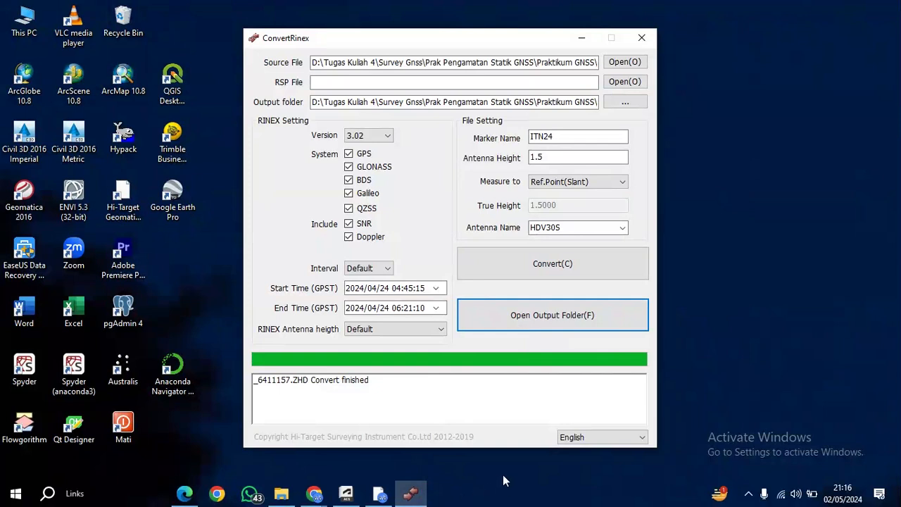
click(380, 495)
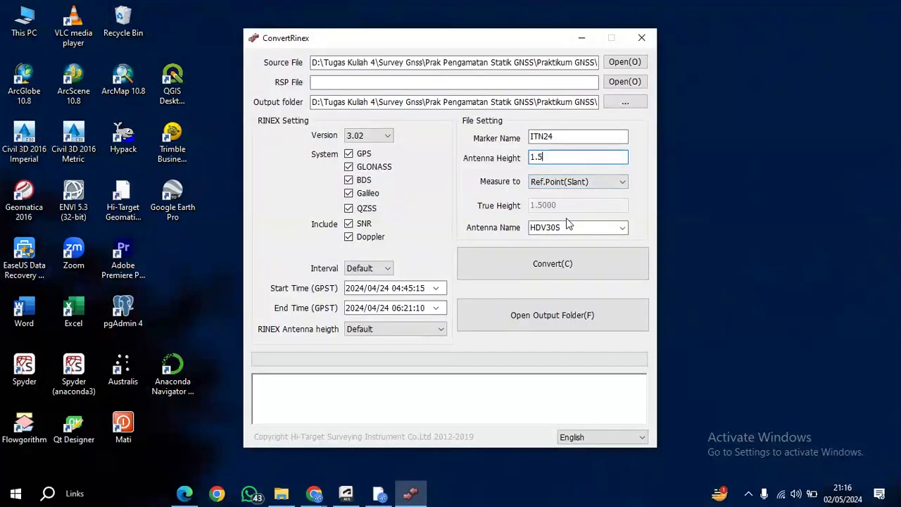
Select the HDV30S antenna again and rerun the RINEX conversion of the ITN24 observation file.
click(624, 228)
click(622, 238)
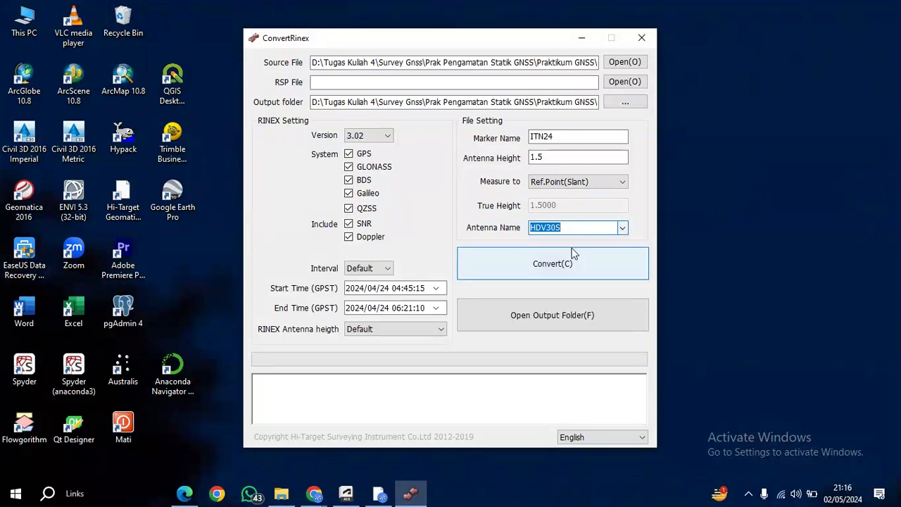
click(585, 227)
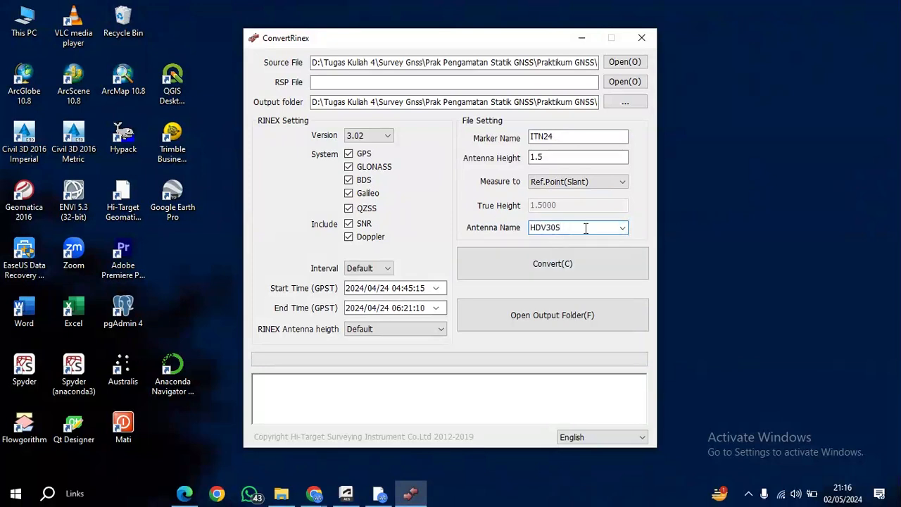
click(567, 262)
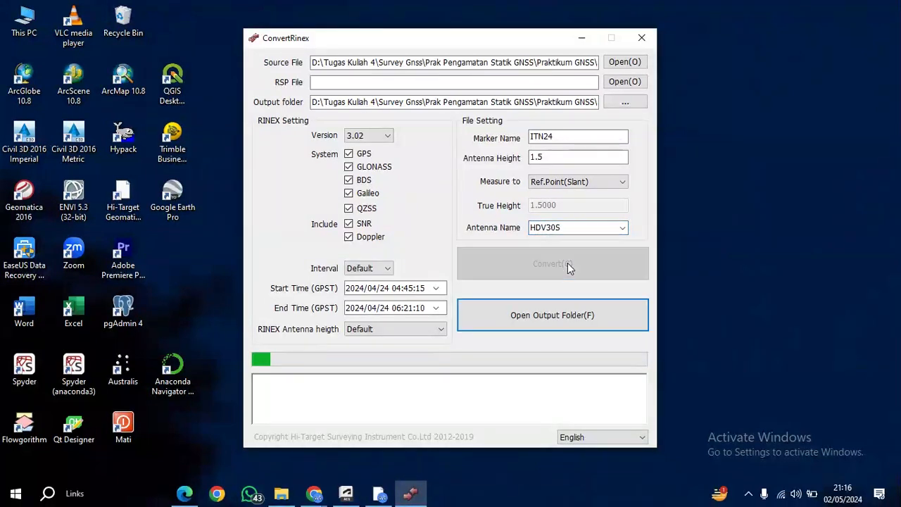
mouse_move(389, 498)
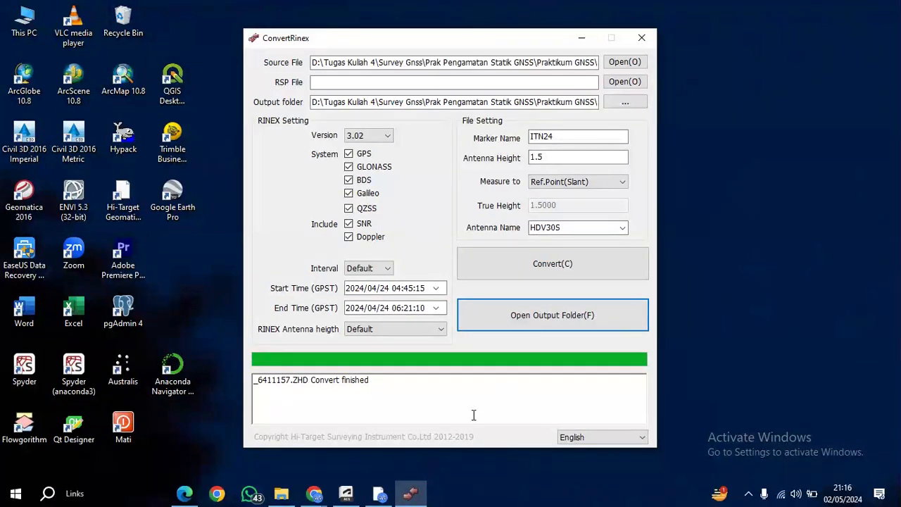
click(380, 497)
click(567, 262)
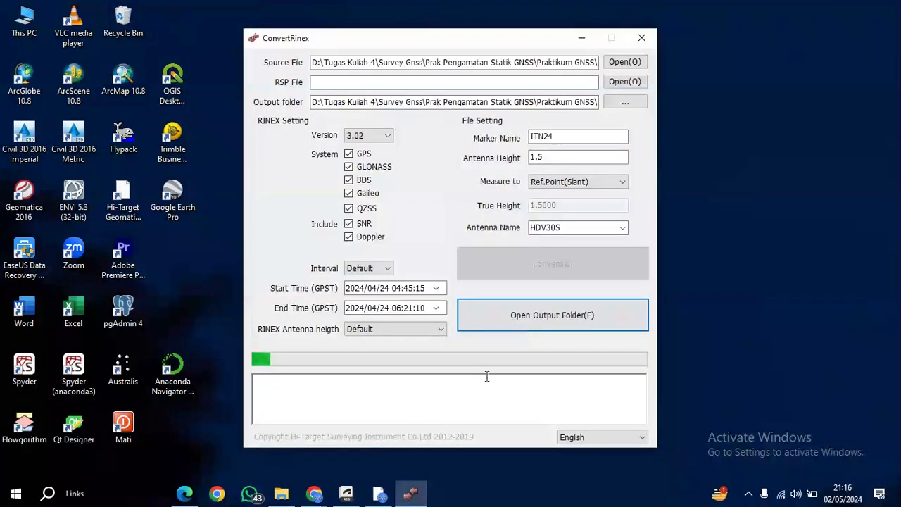
mouse_move(392, 498)
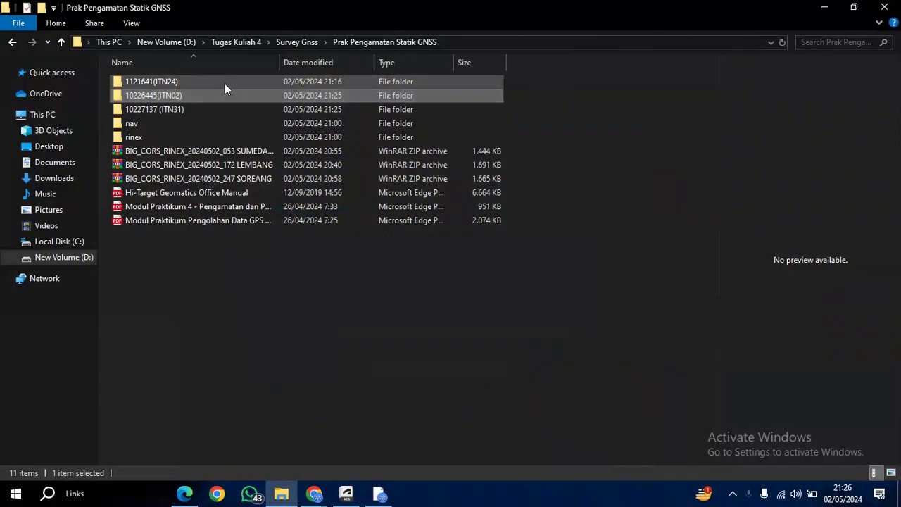
Examine the converted files in the 1121641(ITN24) and 10226445(ITN02) folders, returning to Prak Pengamatan Statik GNSS.
double_click(224, 83)
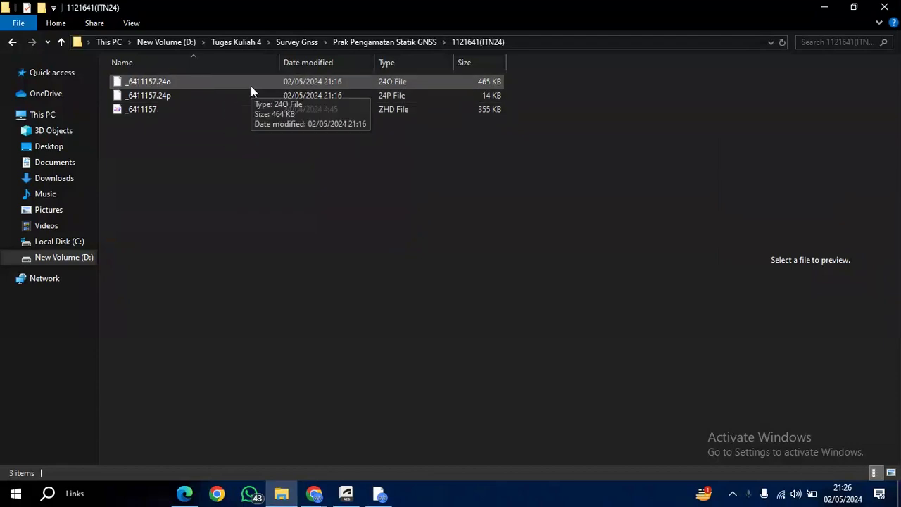
click(346, 40)
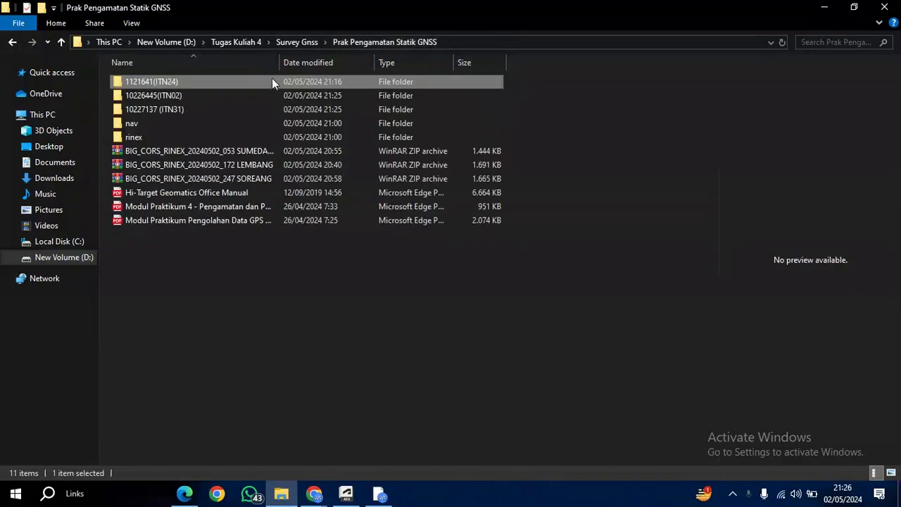
double_click(259, 92)
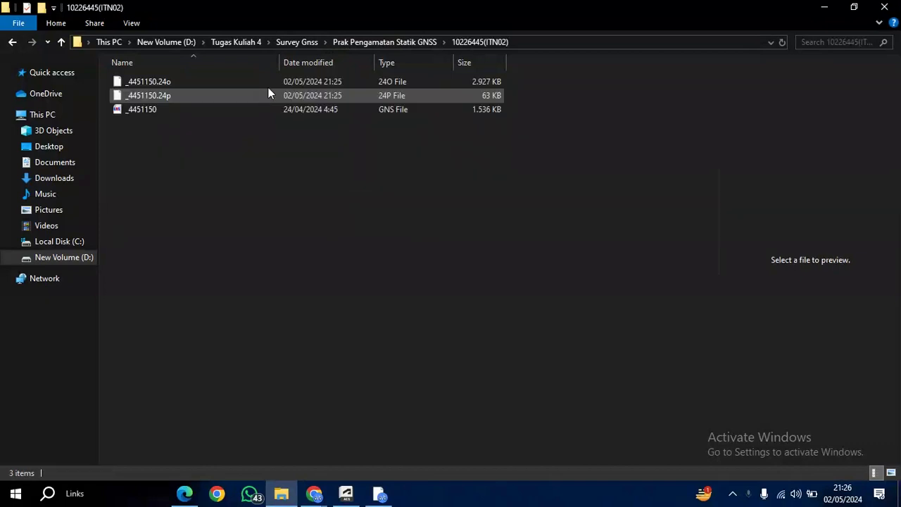
click(383, 42)
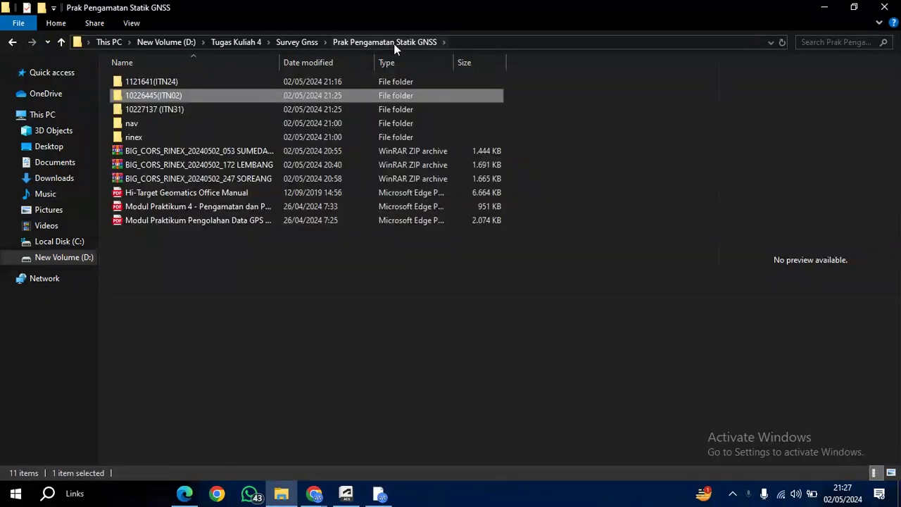
Minimise File Explorer and the browser to reach the desktop, and return to the Prak Pengamatan Statik GNSS folder.
click(815, 12)
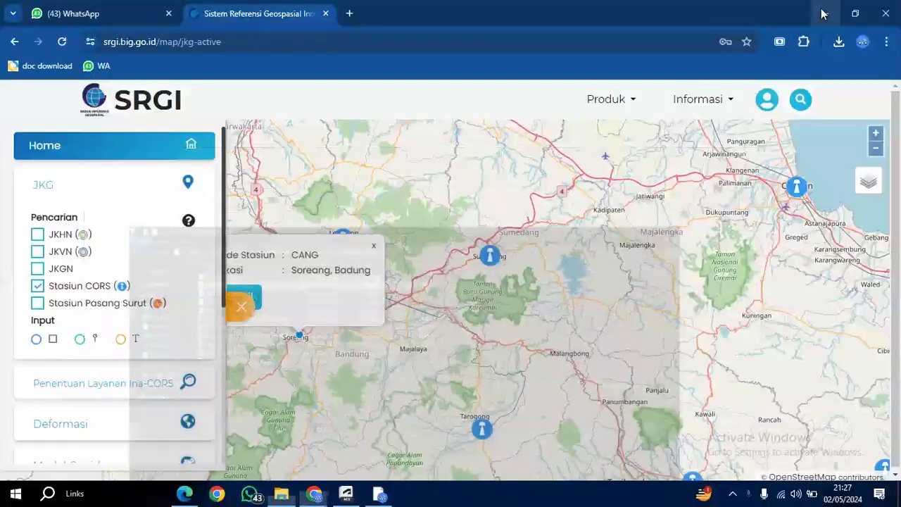
click(821, 12)
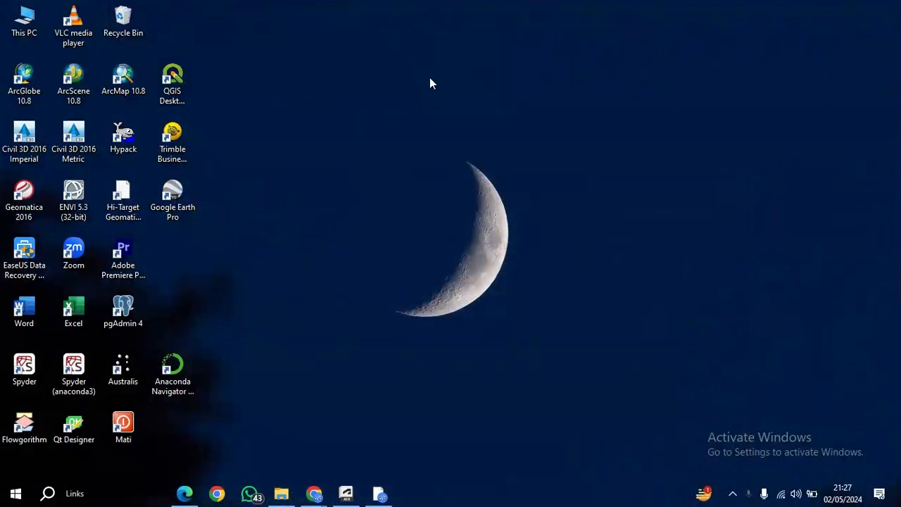
click(145, 191)
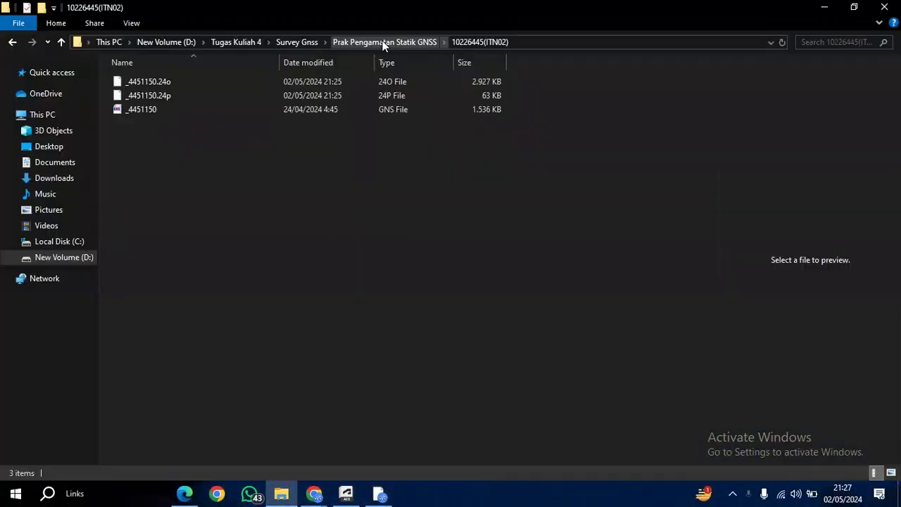
click(383, 42)
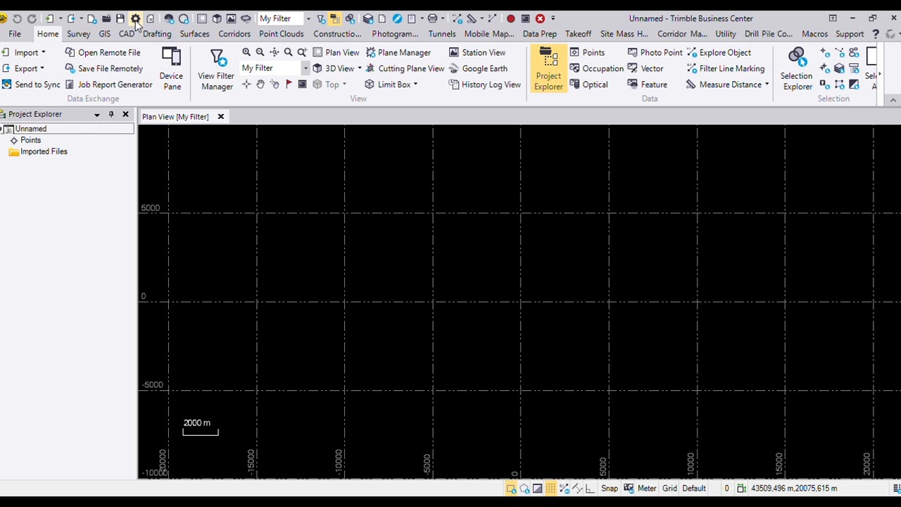
Switch to Trimble Business Center, open the project settings and set the coordinate system to zone 48 South.
click(136, 19)
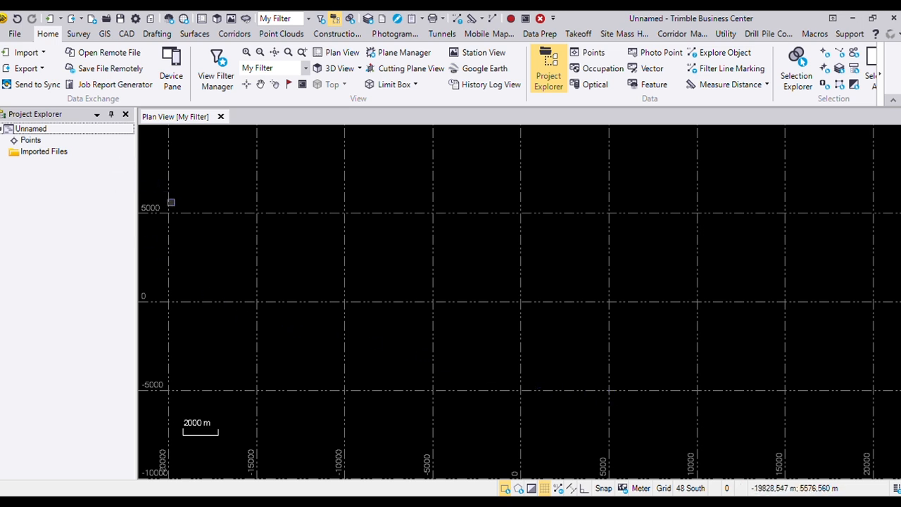
click(23, 36)
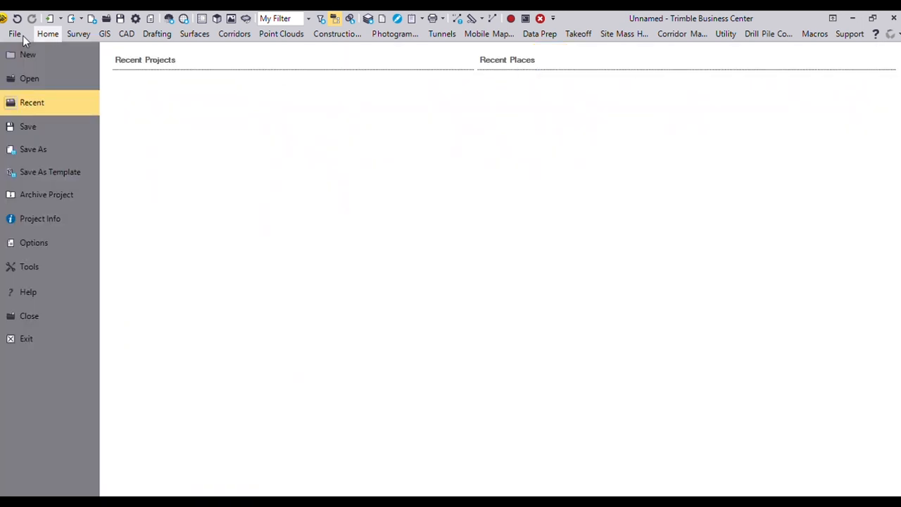
click(19, 32)
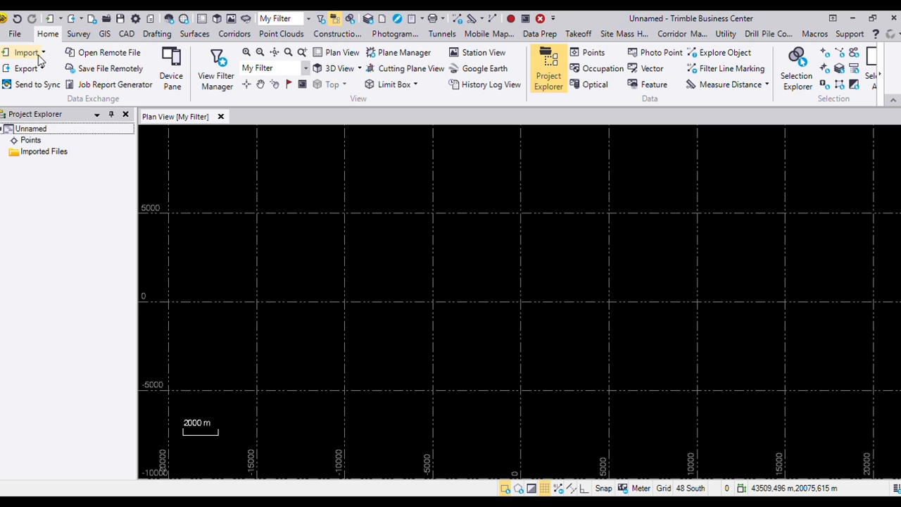
Start an import from the Gabungan Data GNSS folder and set Force Static to Yes for _1371153.24o.
click(40, 60)
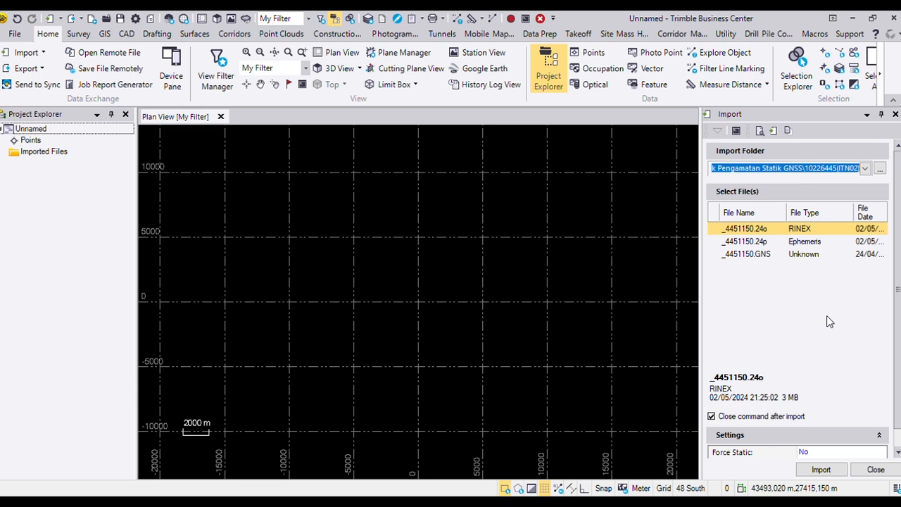
click(880, 169)
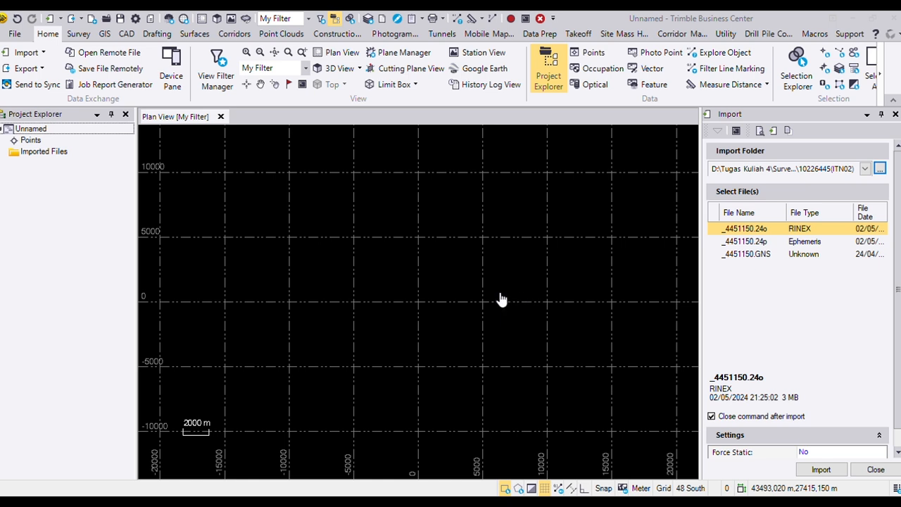
click(478, 345)
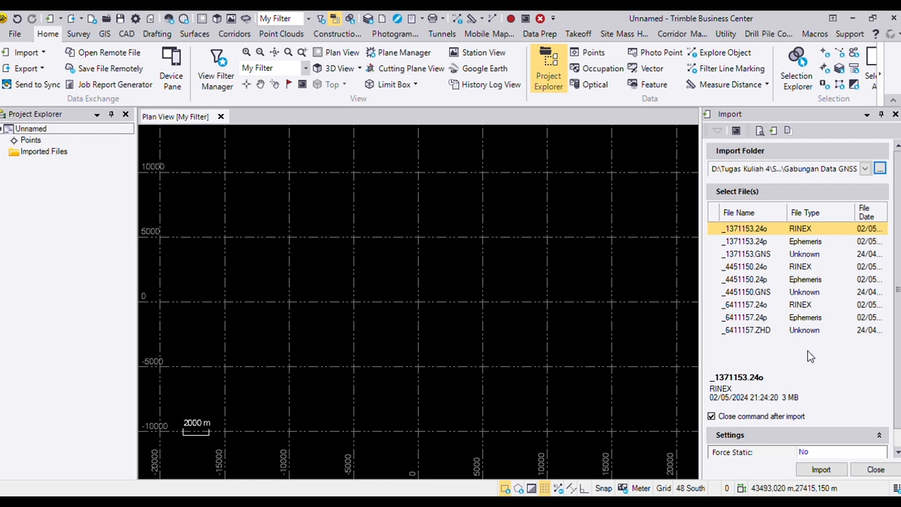
scroll(803, 332, down, 1)
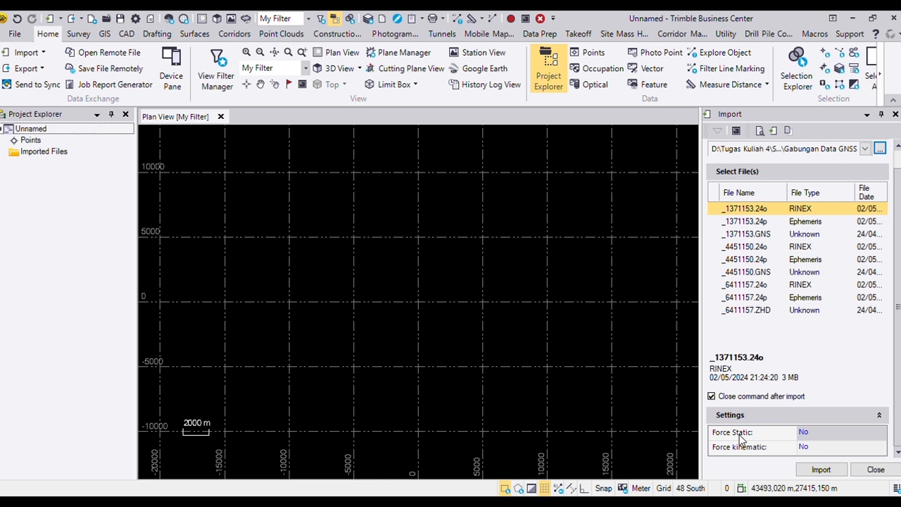
click(816, 434)
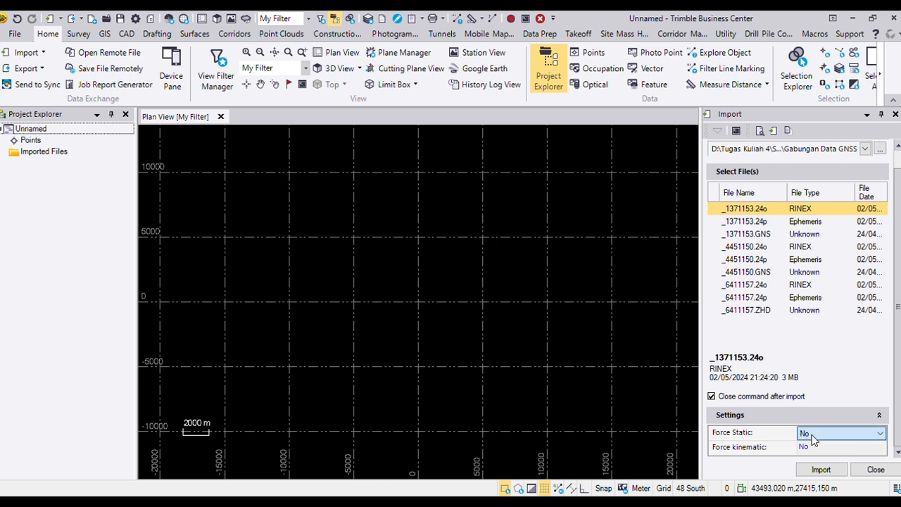
click(814, 448)
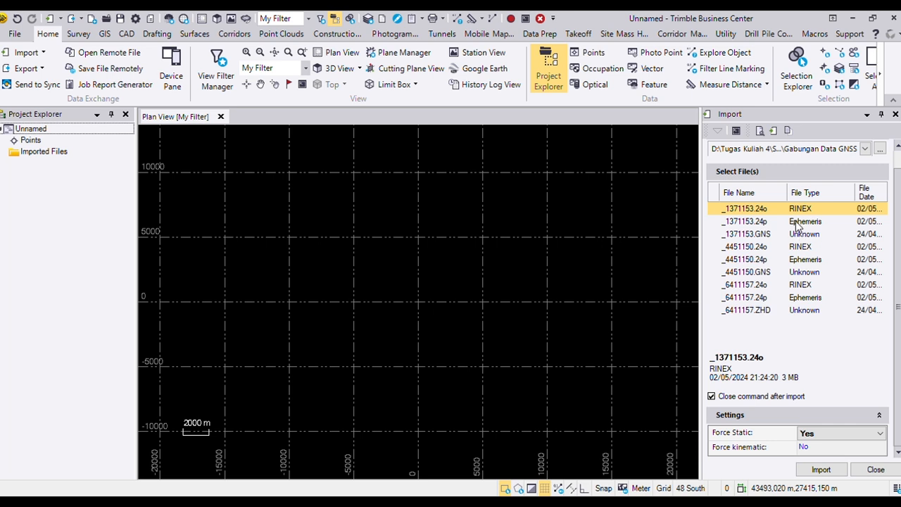
Import the RINEX and ephemeris files (.24o and .24p) of _1371153, _4451150 and _6411157 together into the project.
scroll(742, 230, up, 1)
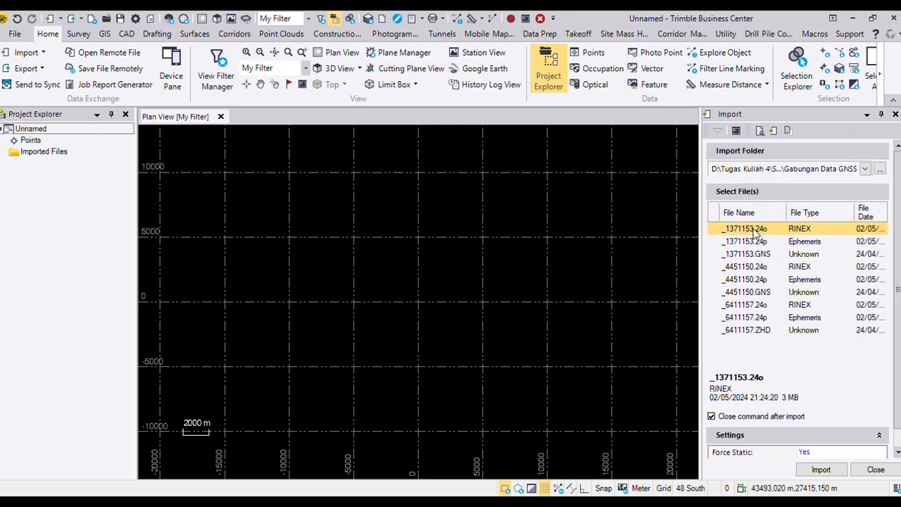
shift+click(760, 242)
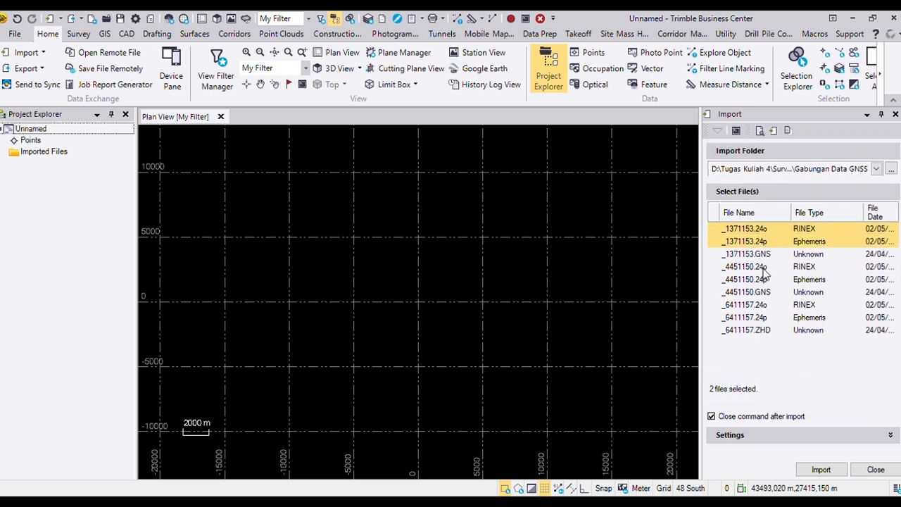
ctrl+click(767, 281)
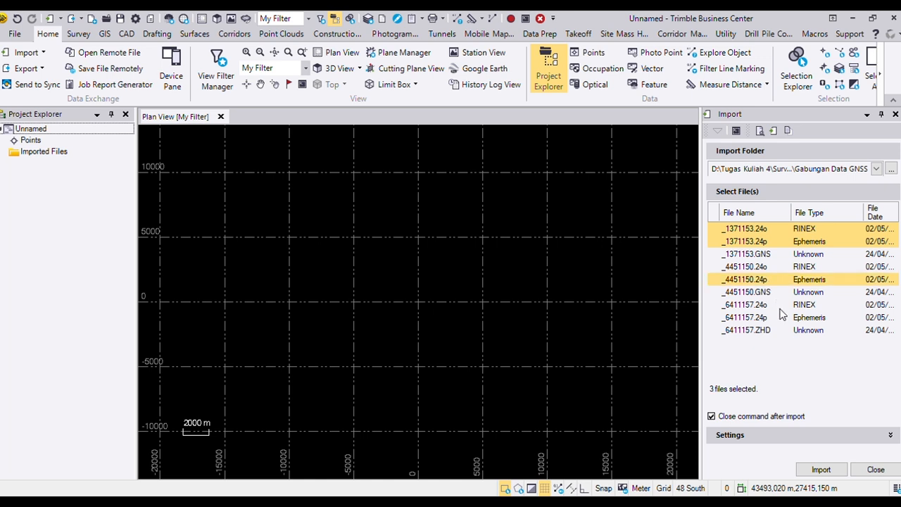
ctrl+click(779, 306)
ctrl+click(780, 318)
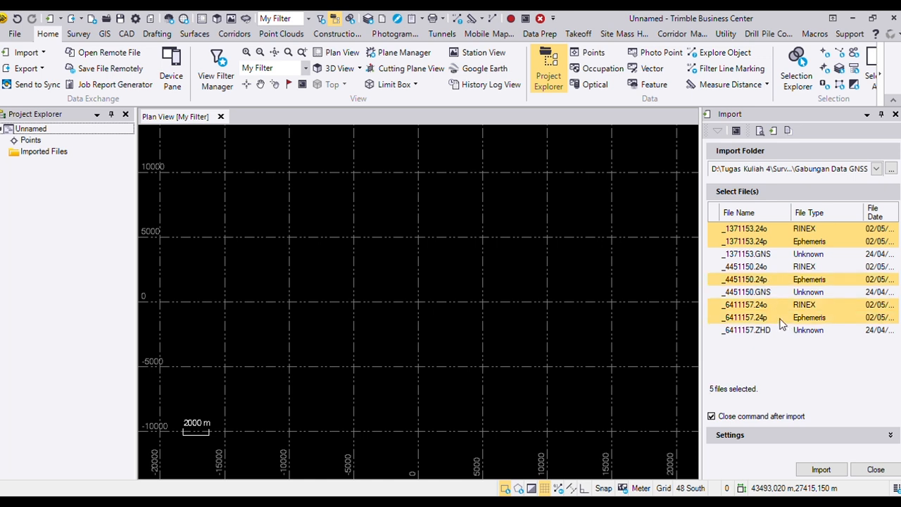
ctrl+click(786, 271)
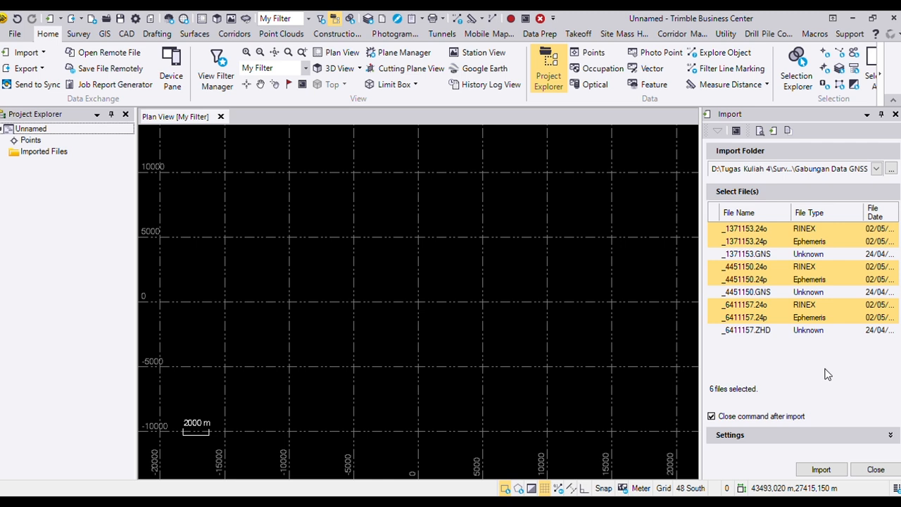
click(891, 434)
scroll(859, 416, down, 1)
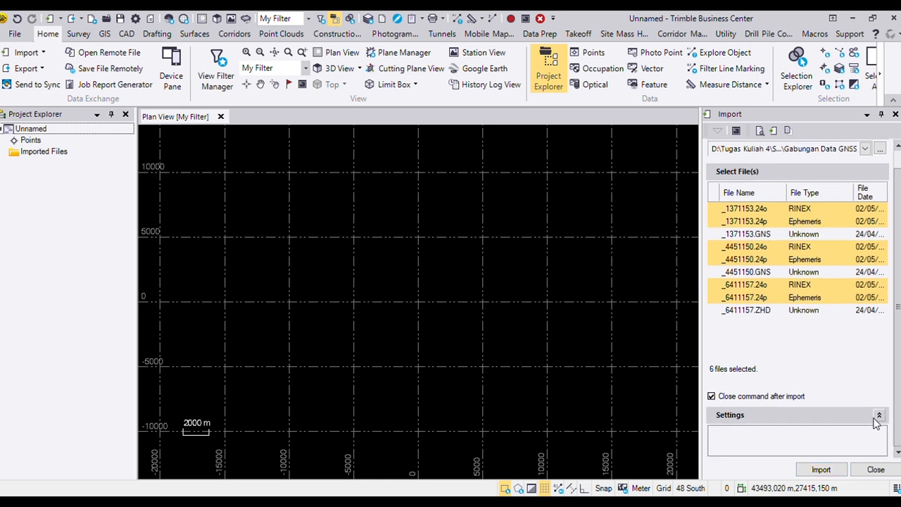
click(878, 416)
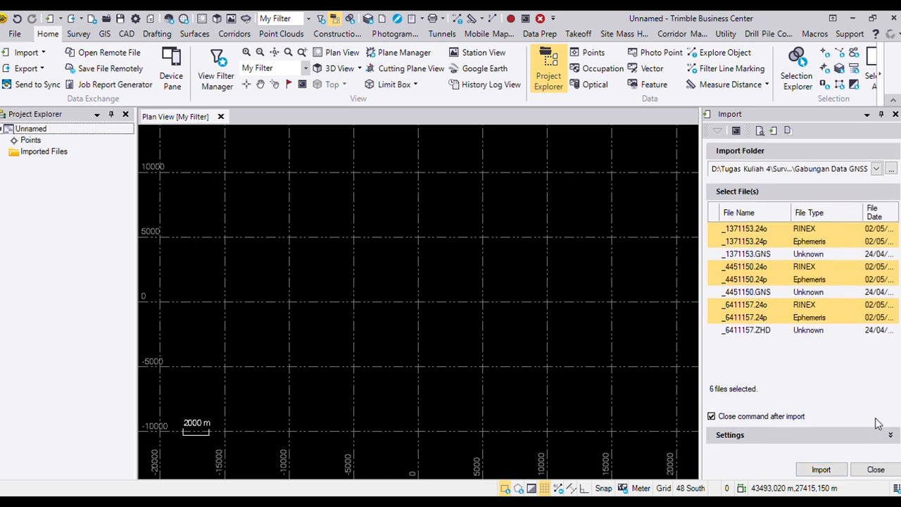
click(816, 471)
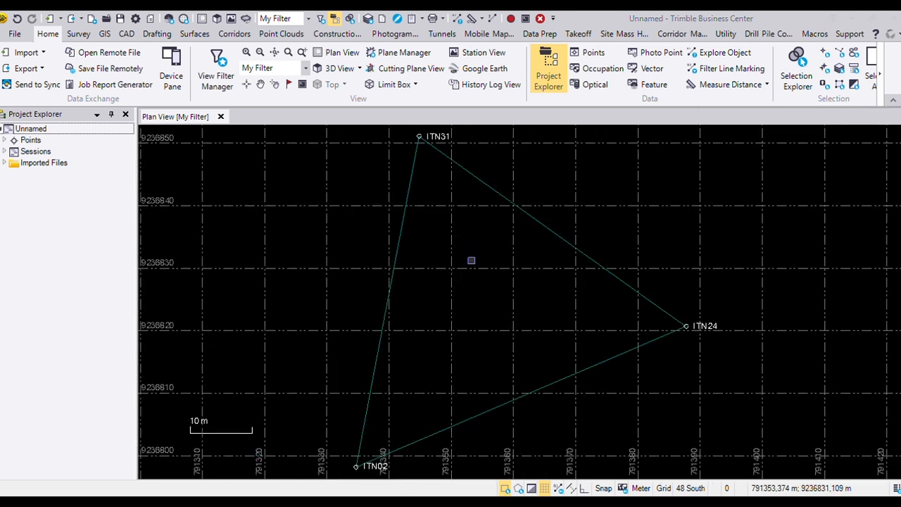
scroll(471, 261, down, 1)
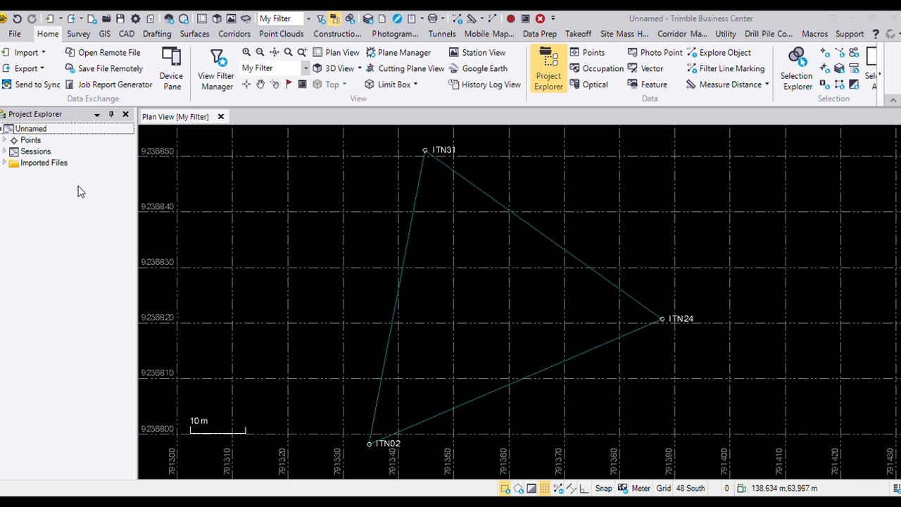
Import cang1150.24o, clbg1150.24o and csum1150.24o from the rinex folder with Force Static set to Yes.
click(40, 58)
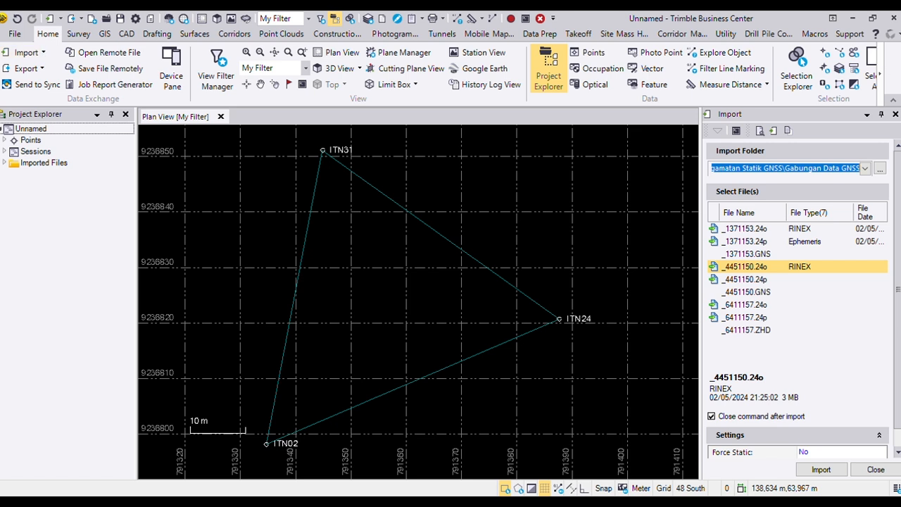
click(880, 170)
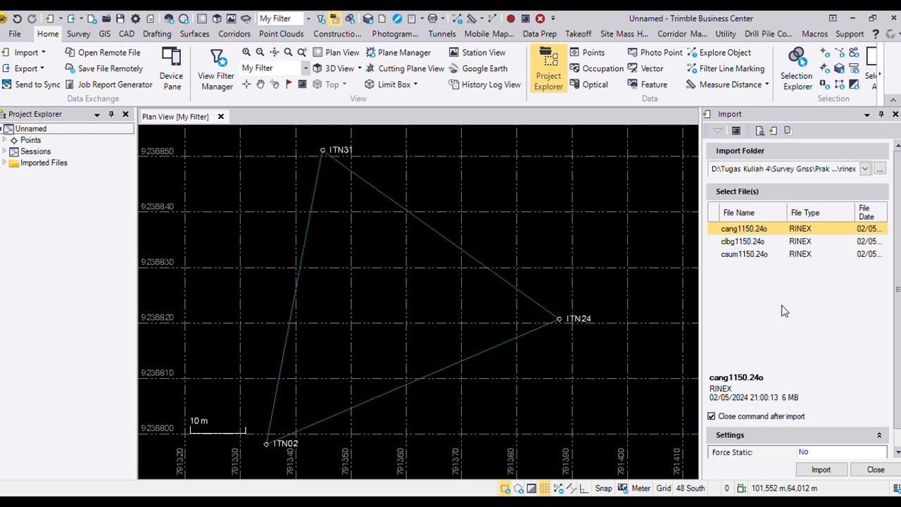
scroll(784, 311, down, 1)
click(828, 433)
click(832, 445)
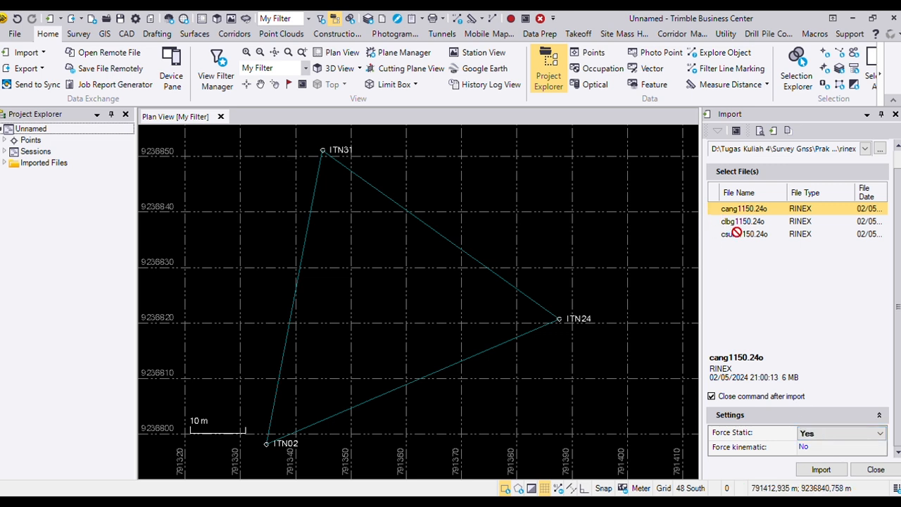
shift+click(765, 236)
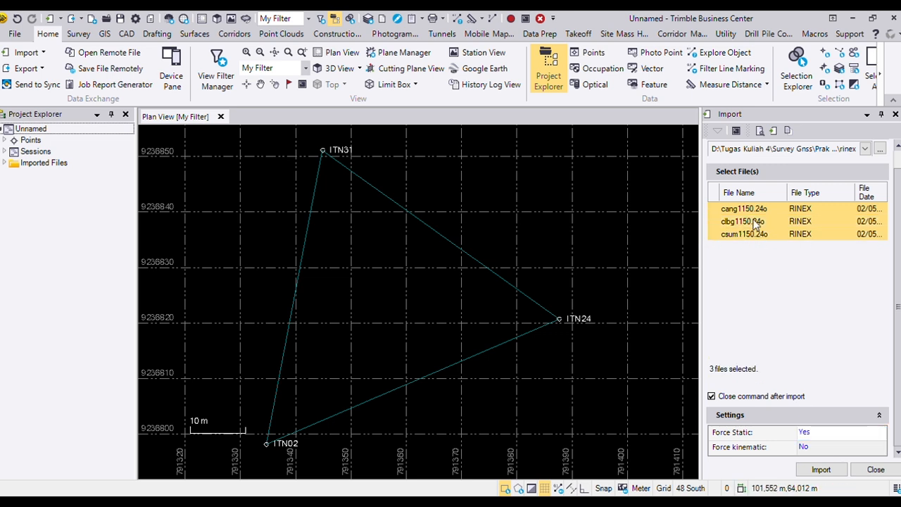
click(830, 471)
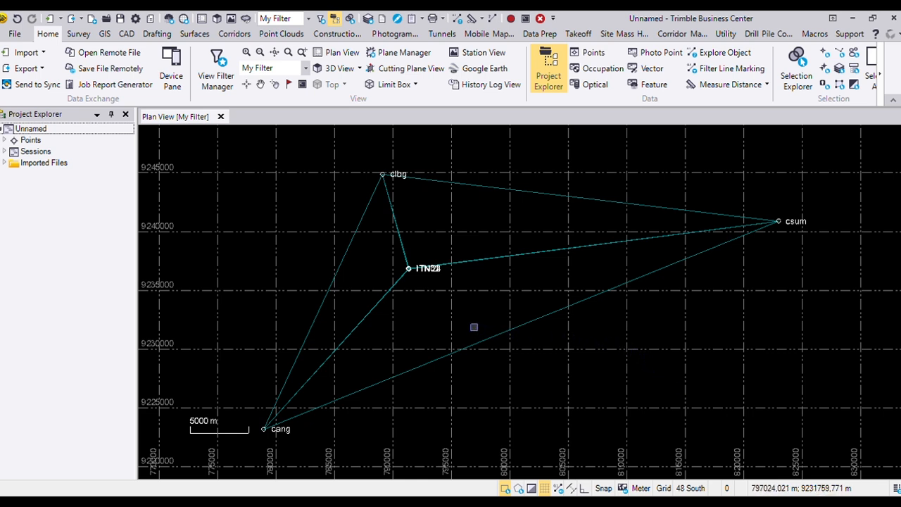
Examine the baseline network between the CORS stations cang, clbg and csum and the cluster of ITN points.
scroll(455, 322, down, 1)
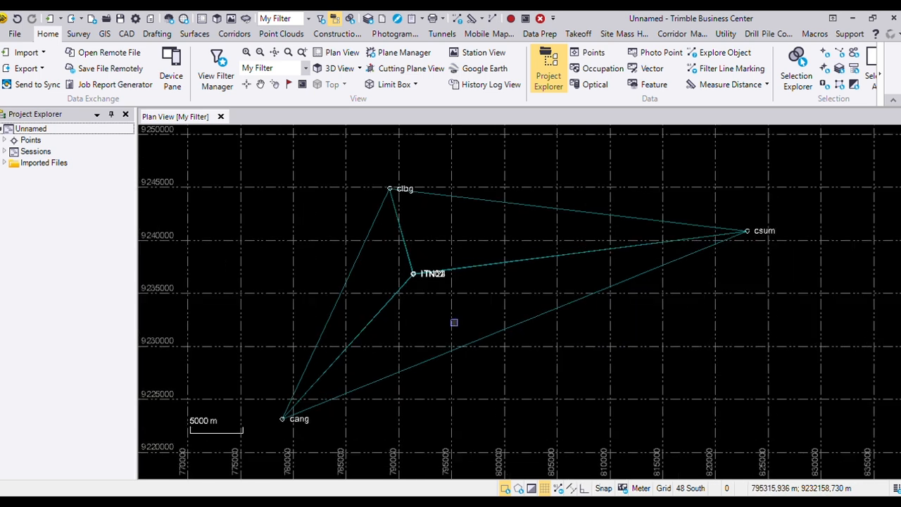
scroll(451, 317, up, 1)
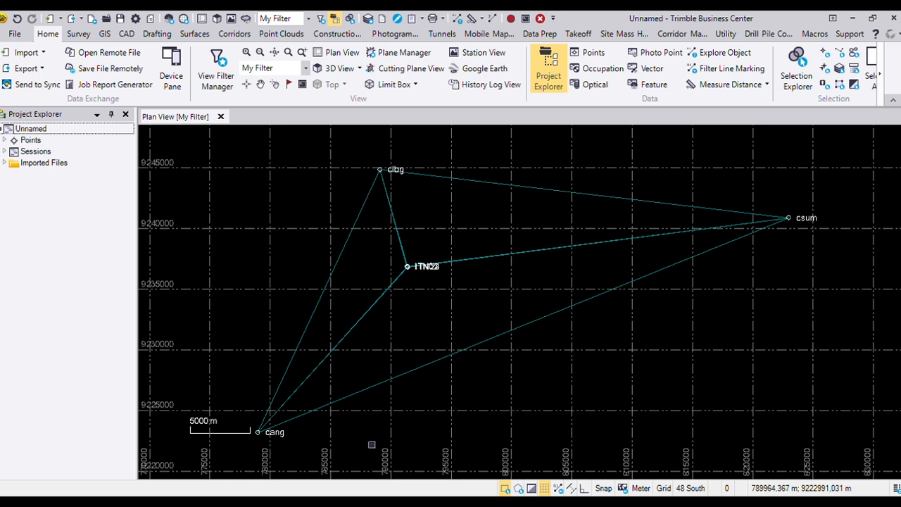
scroll(407, 271, up, 5)
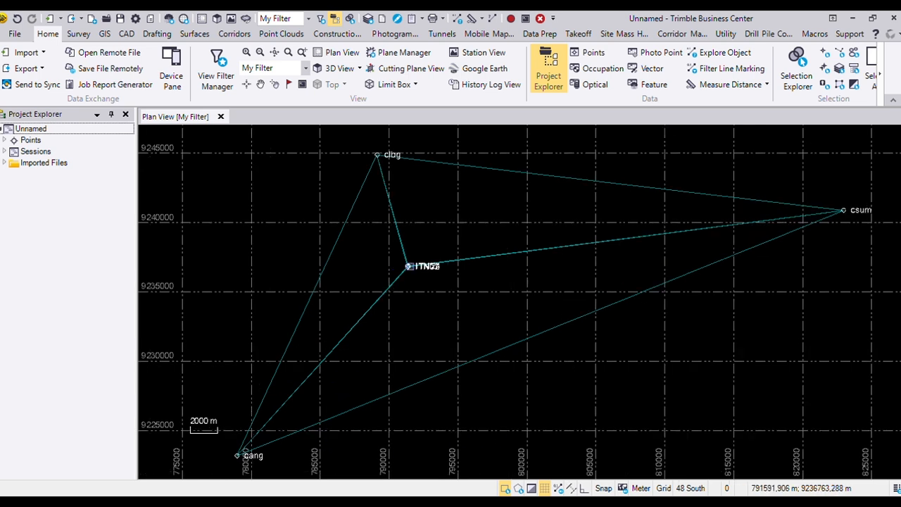
scroll(407, 271, up, 5)
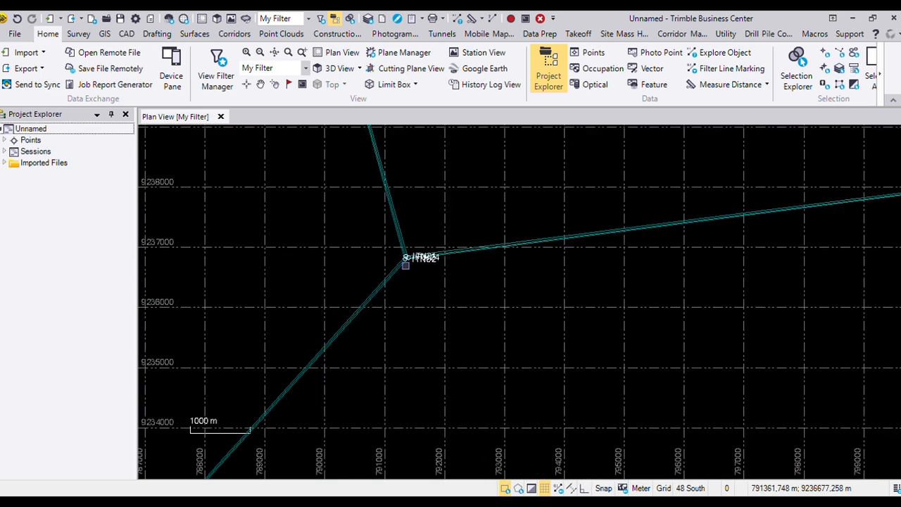
scroll(406, 265, down, 8)
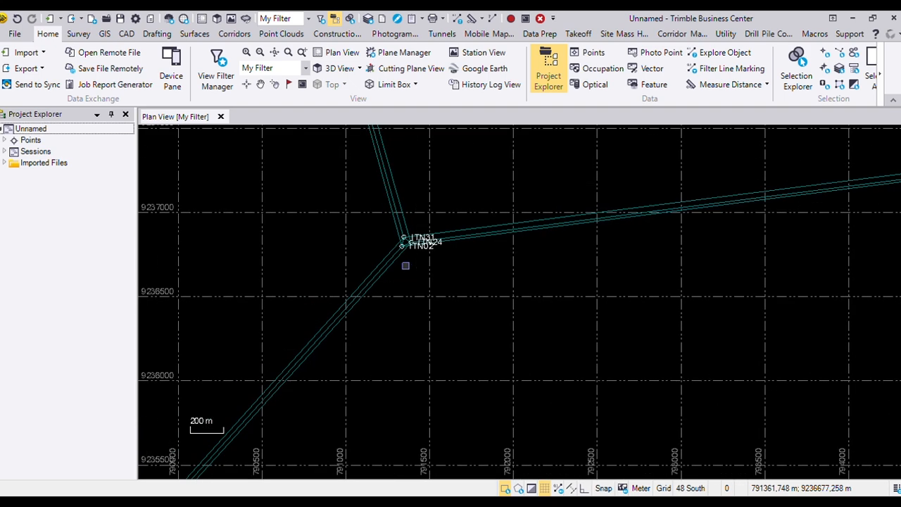
scroll(405, 264, down, 3)
scroll(406, 264, up, 3)
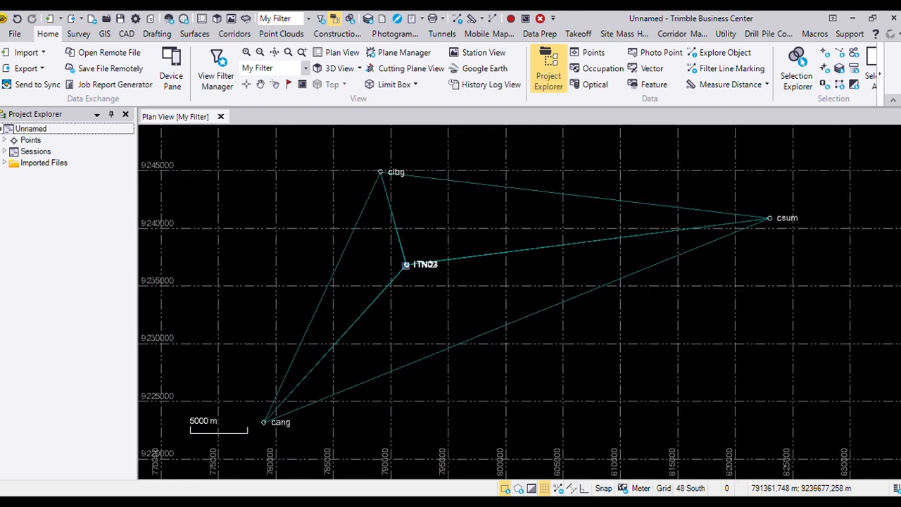
drag(389, 267, 435, 265)
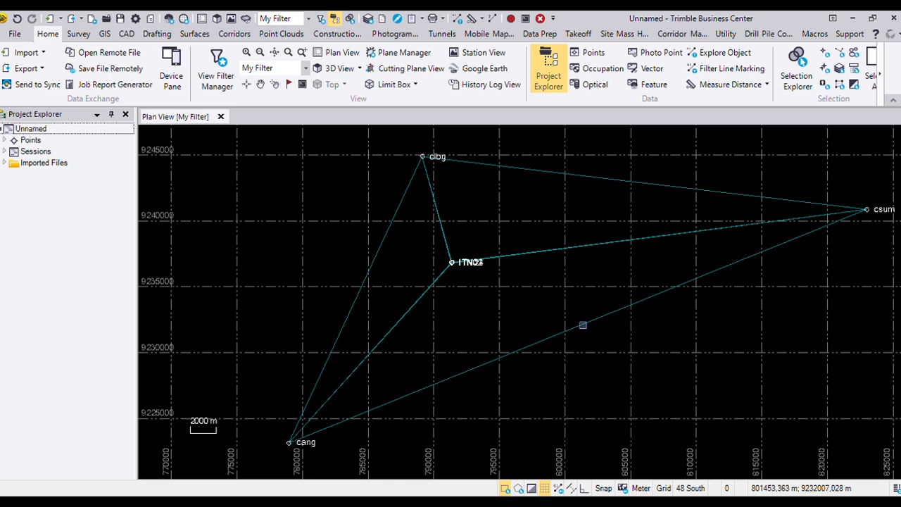
click(583, 325)
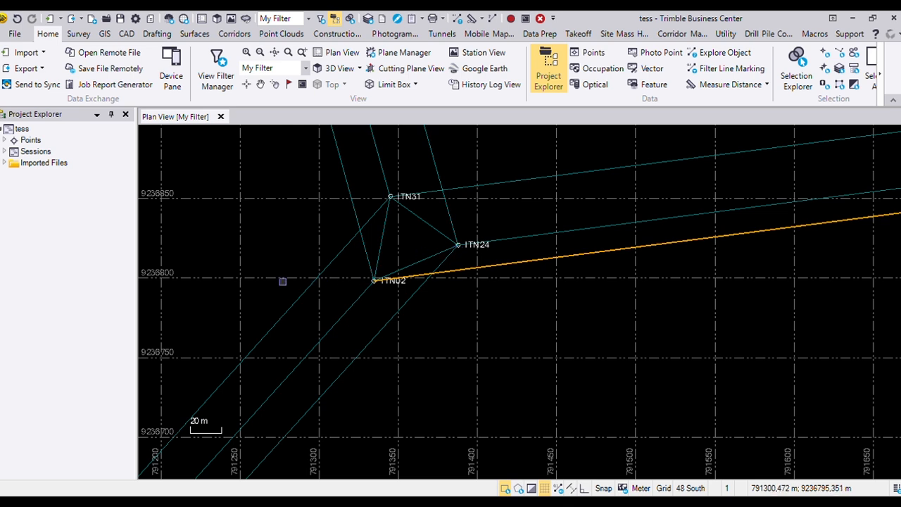
Add a control-quality grid coordinate to point ITN24 with easting 791385,347, northing 9236821,582 and elevation 747,928.
click(5, 140)
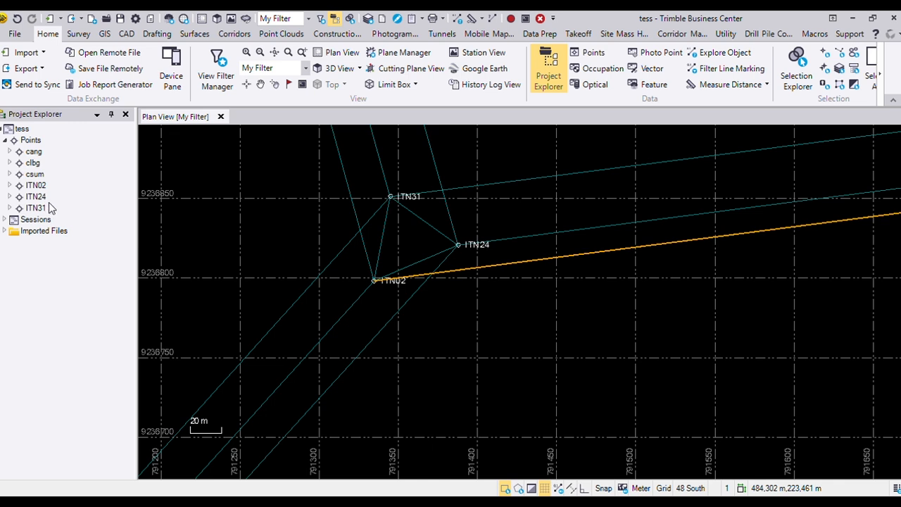
click(10, 197)
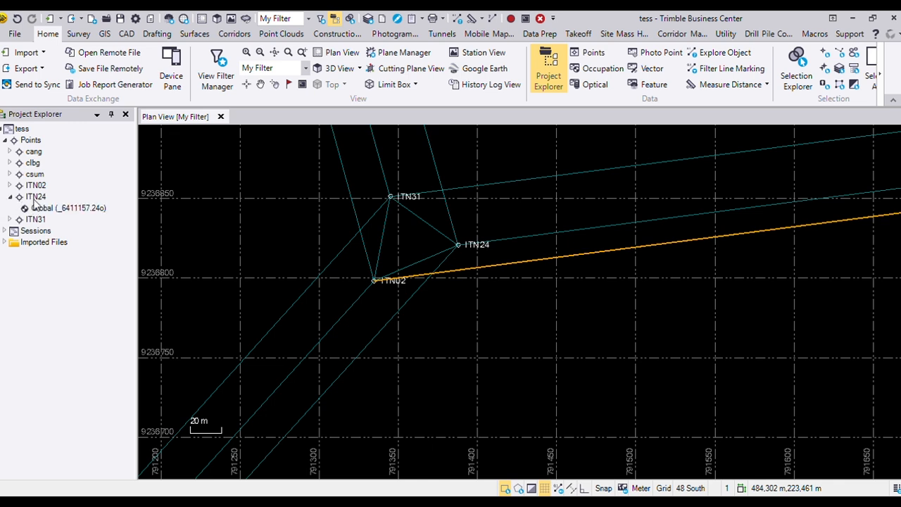
click(36, 199)
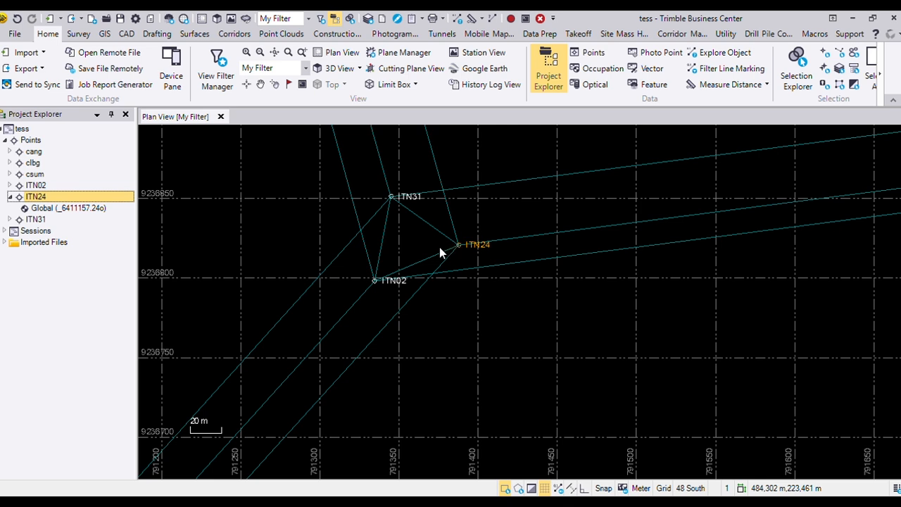
click(143, 237)
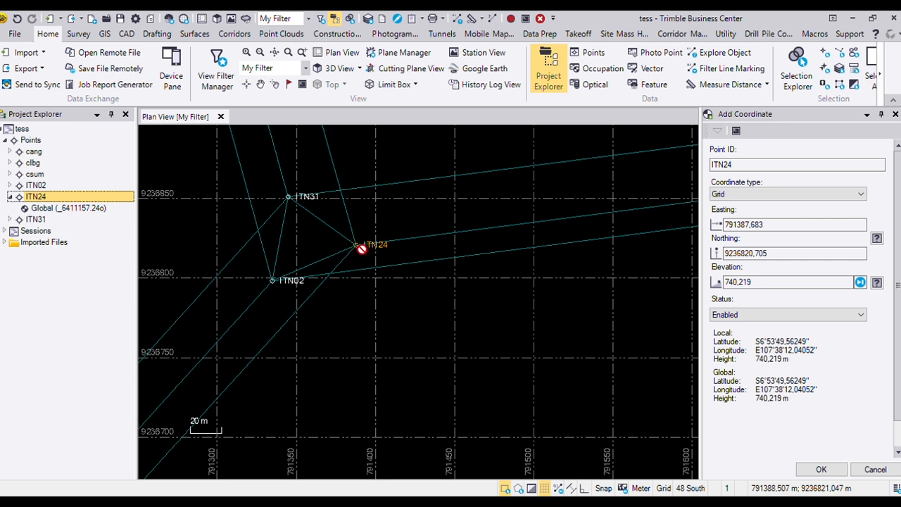
click(774, 226)
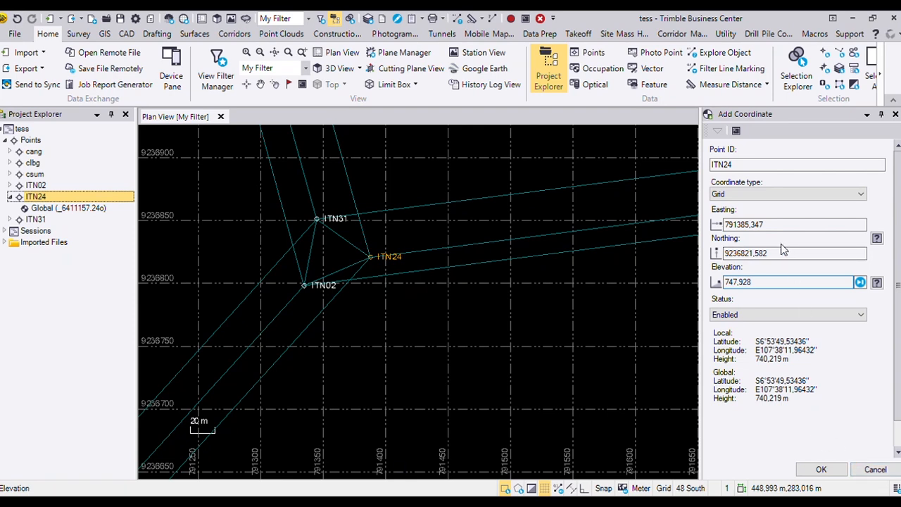
click(726, 198)
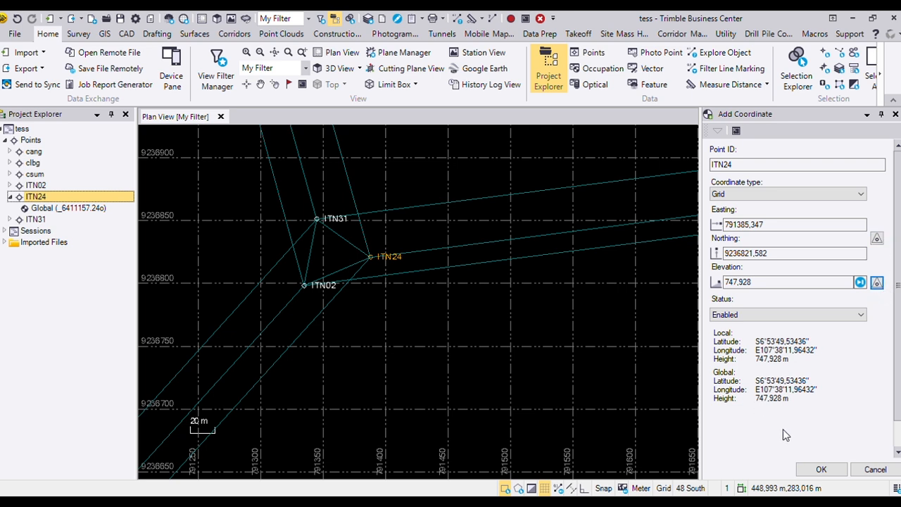
click(819, 470)
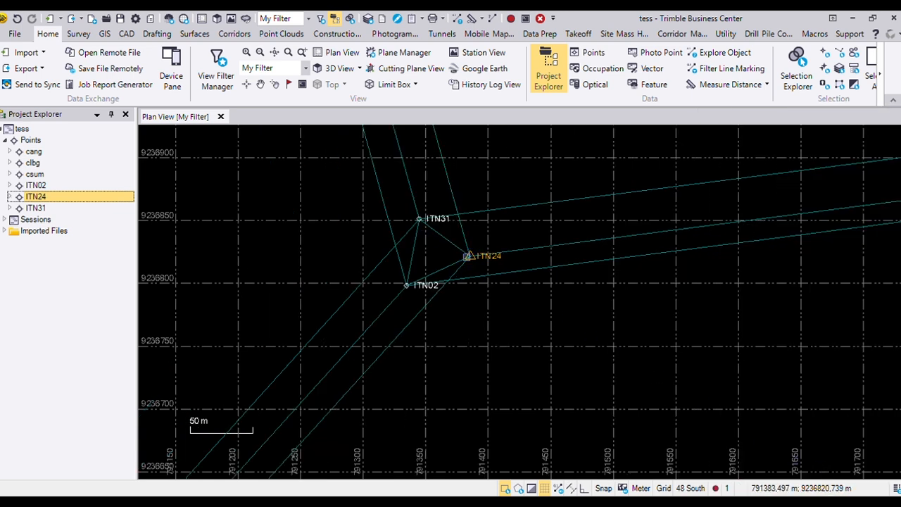
scroll(460, 259, up, 3)
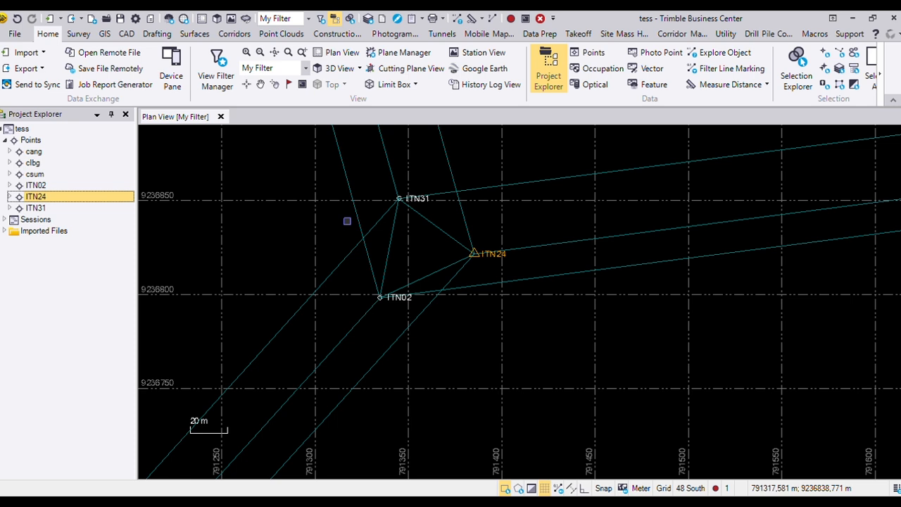
drag(347, 221, 467, 266)
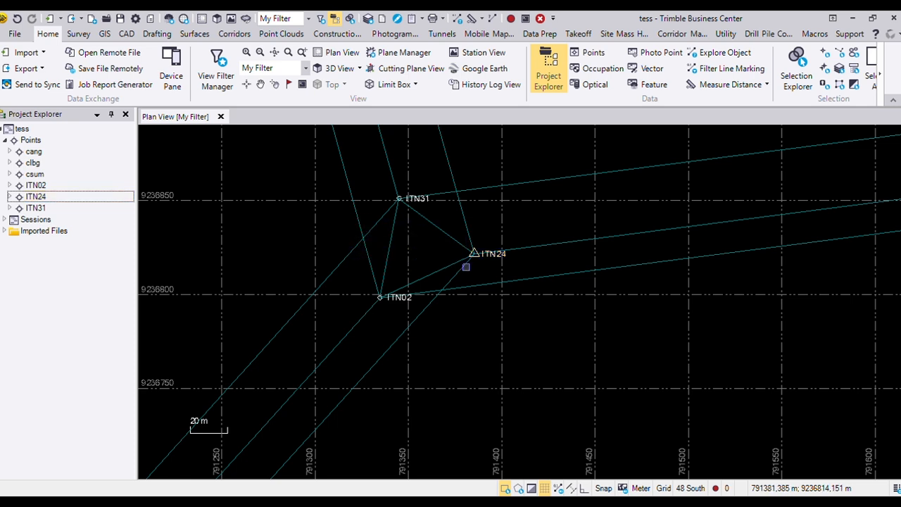
drag(341, 223, 466, 266)
click(442, 194)
click(437, 226)
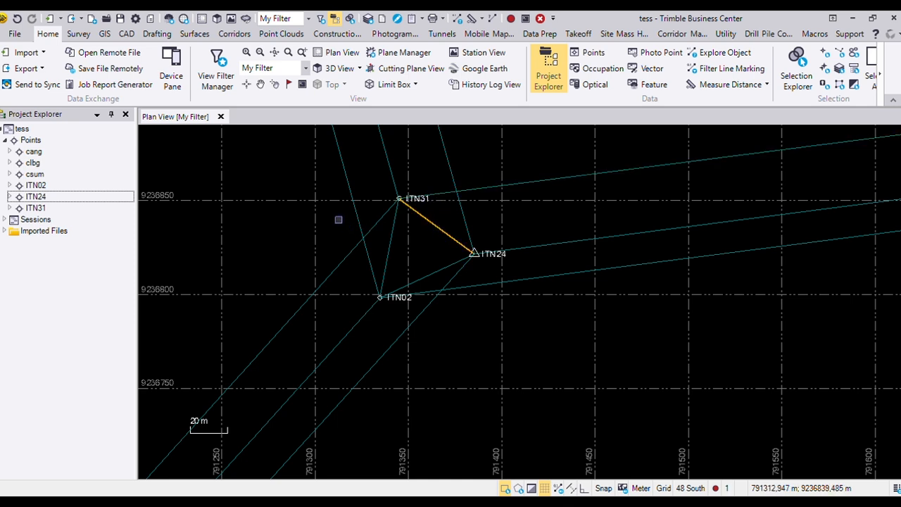
drag(338, 219, 464, 274)
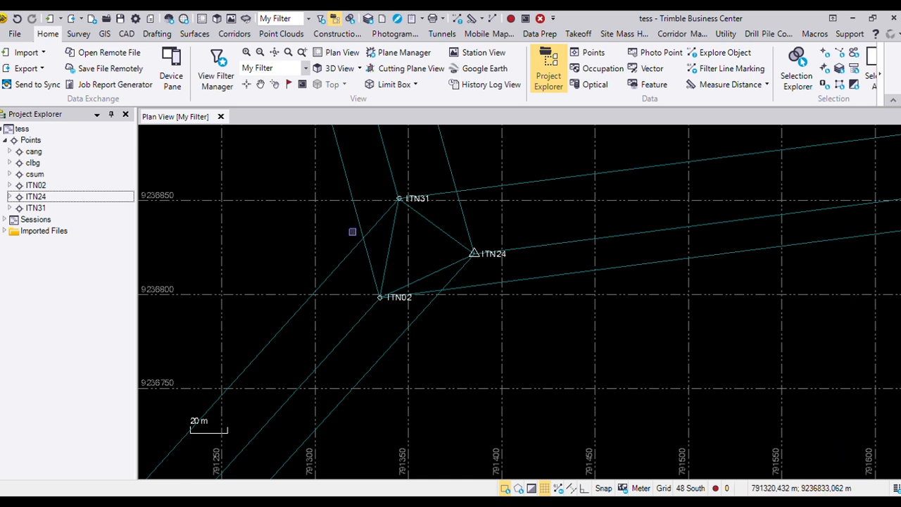
drag(345, 233, 464, 275)
click(454, 274)
click(442, 266)
click(442, 231)
click(467, 224)
click(441, 192)
click(396, 188)
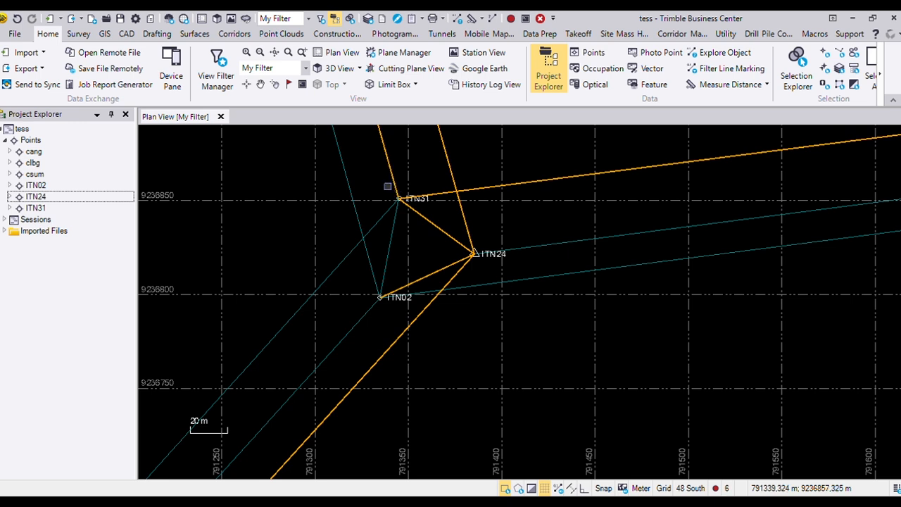
Try to window-select points ITN02, ITN24 and ITN31 together with the baselines between them.
drag(222, 179, 600, 360)
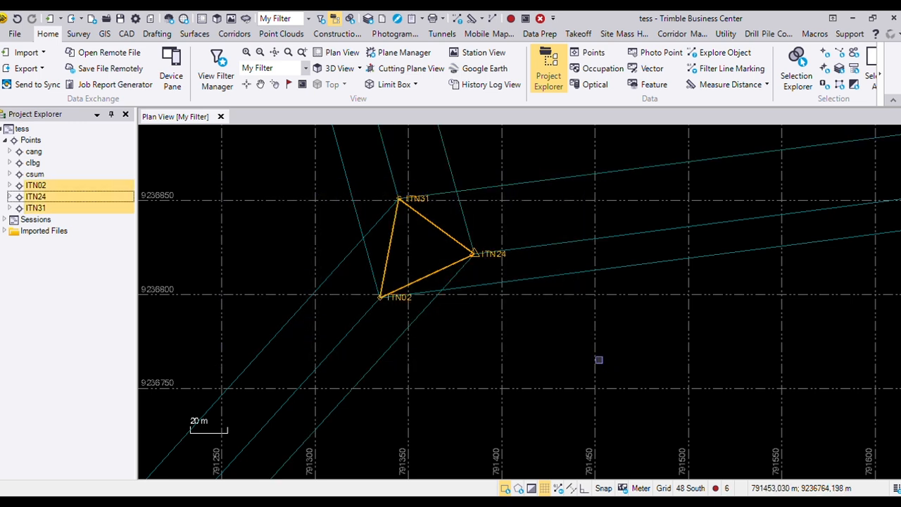
drag(289, 198, 605, 337)
drag(615, 308, 652, 335)
click(6, 141)
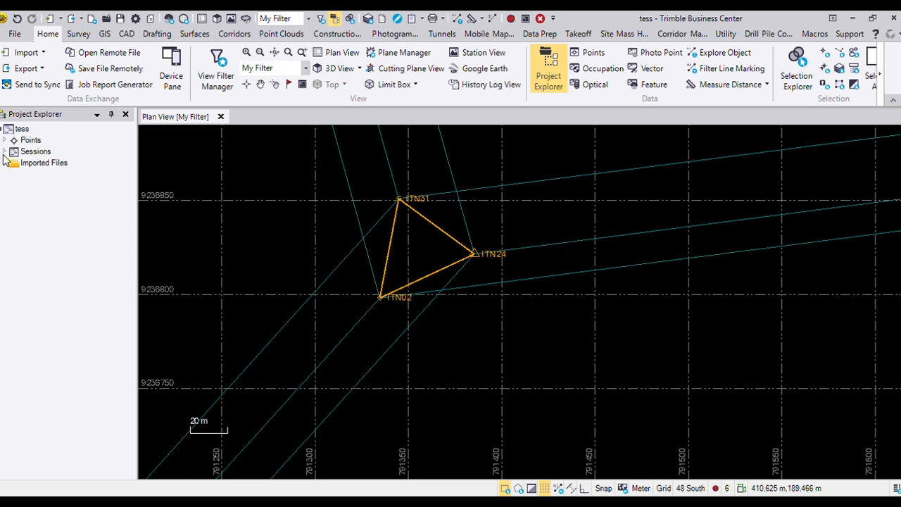
drag(310, 213, 581, 331)
drag(274, 270, 596, 381)
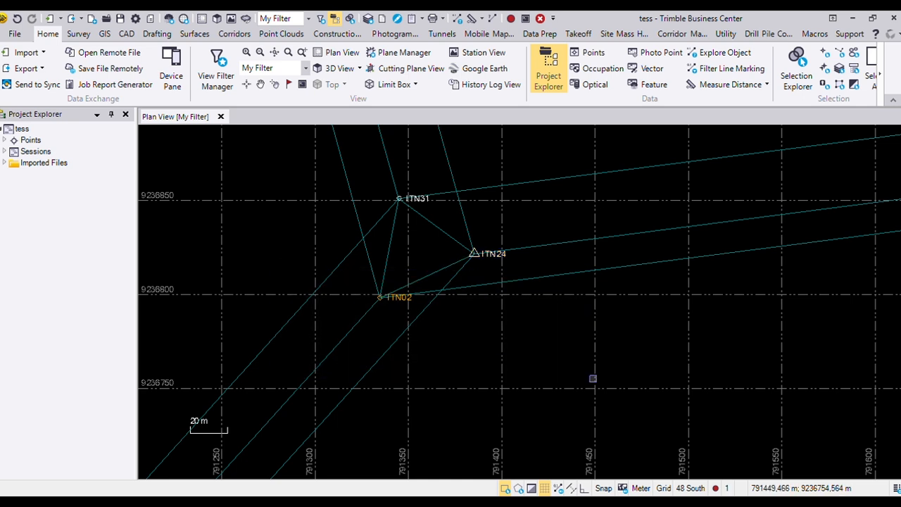
drag(266, 199, 626, 353)
Select all baselines between ITN02, ITN24 and ITN31 and those running from them to the CORS stations.
click(432, 272)
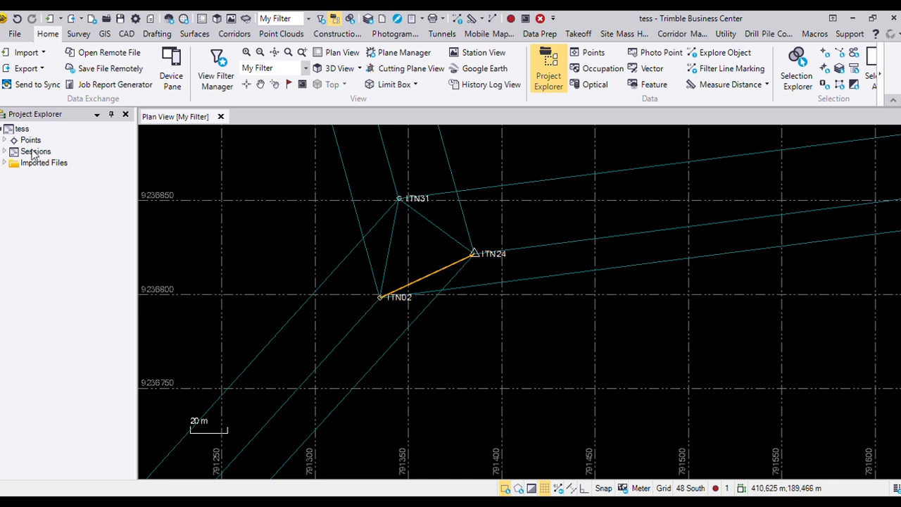
click(5, 153)
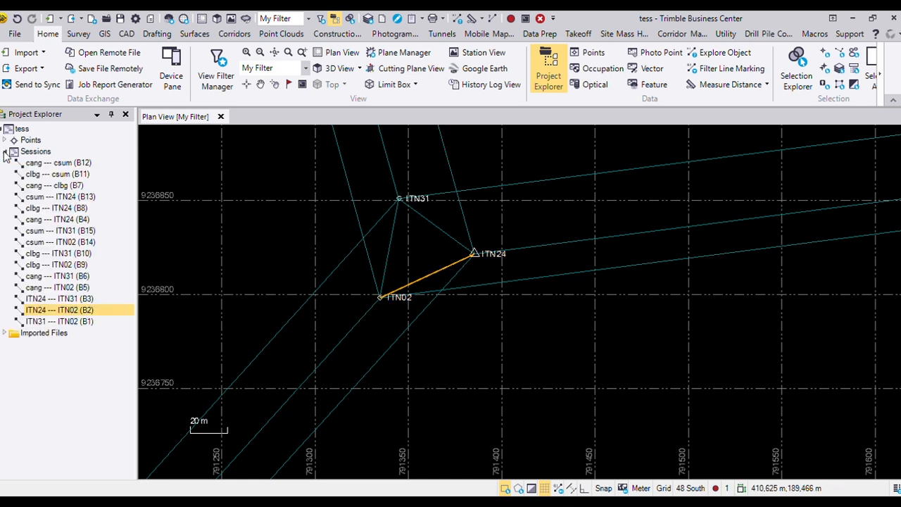
click(4, 153)
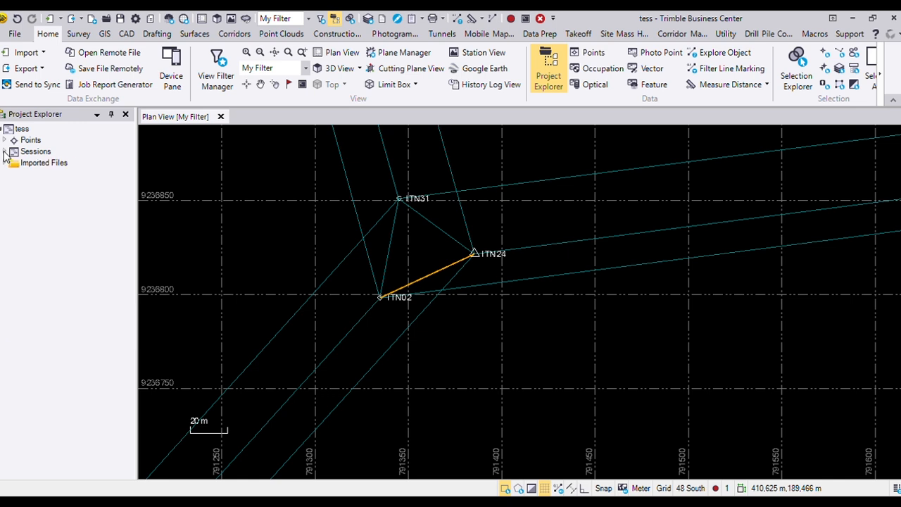
click(359, 243)
click(361, 232)
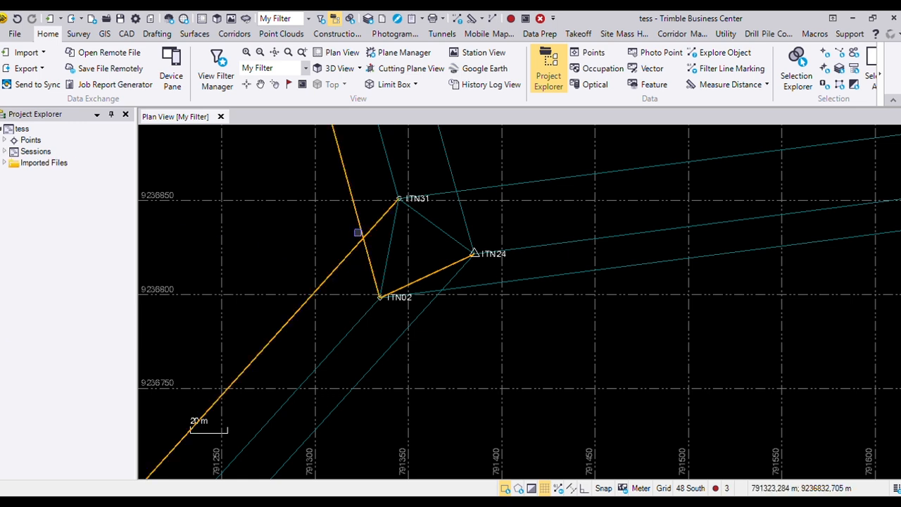
click(387, 242)
click(392, 182)
click(450, 171)
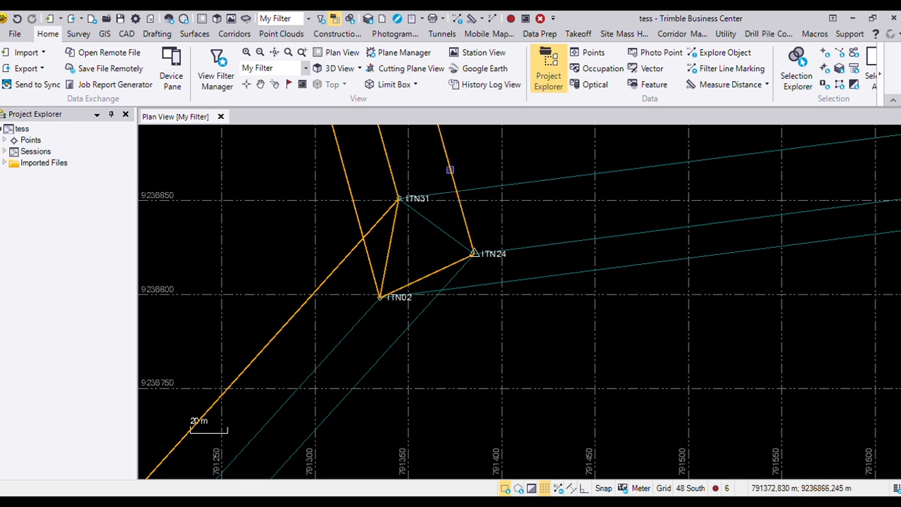
click(445, 189)
click(429, 217)
click(512, 248)
click(515, 280)
click(446, 283)
click(362, 318)
Add the three baselines between the CORS stations cang, clbg and csum to the selection.
scroll(456, 303, down, 10)
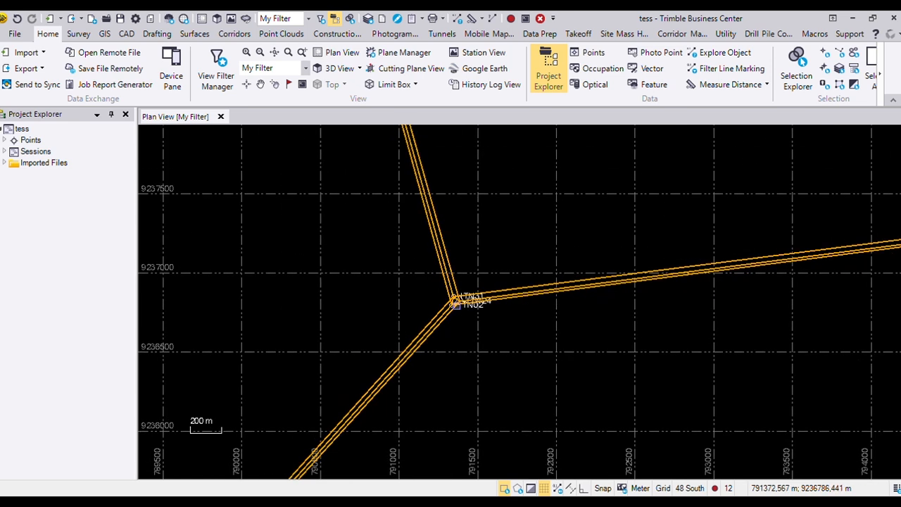
scroll(456, 303, down, 10)
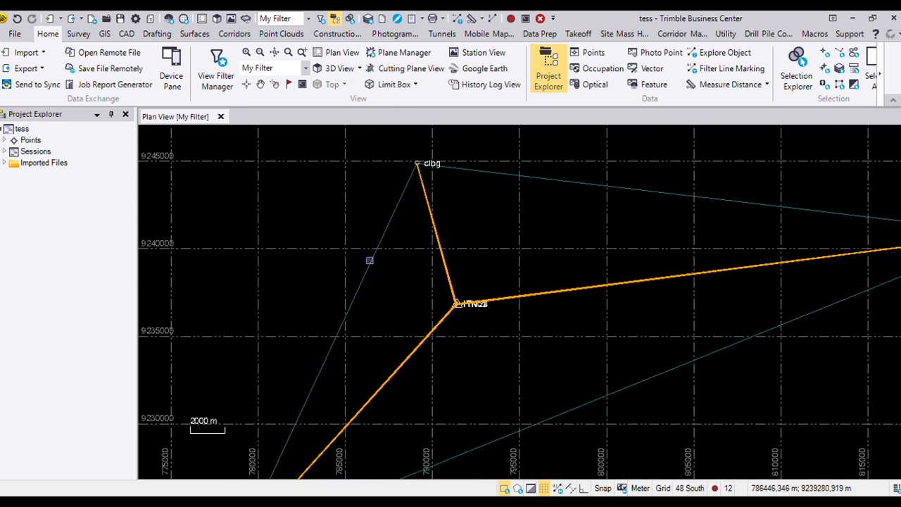
click(370, 261)
click(485, 170)
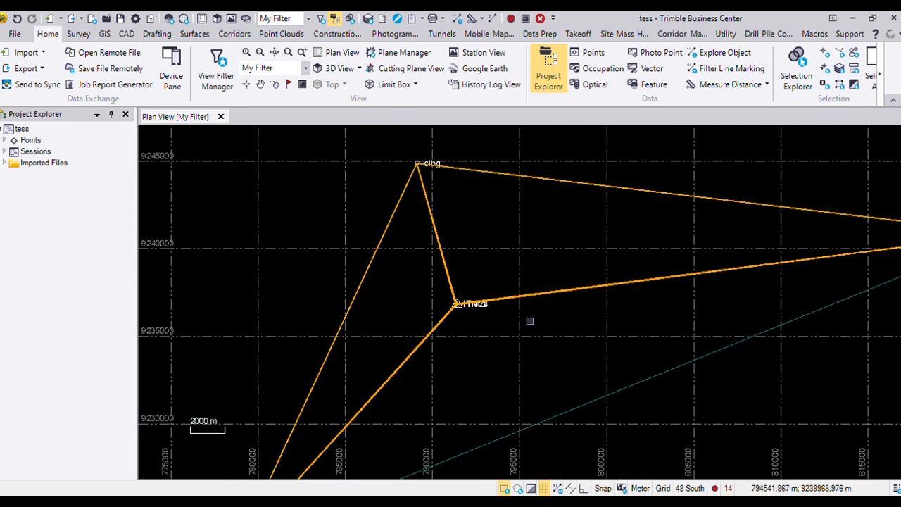
click(575, 407)
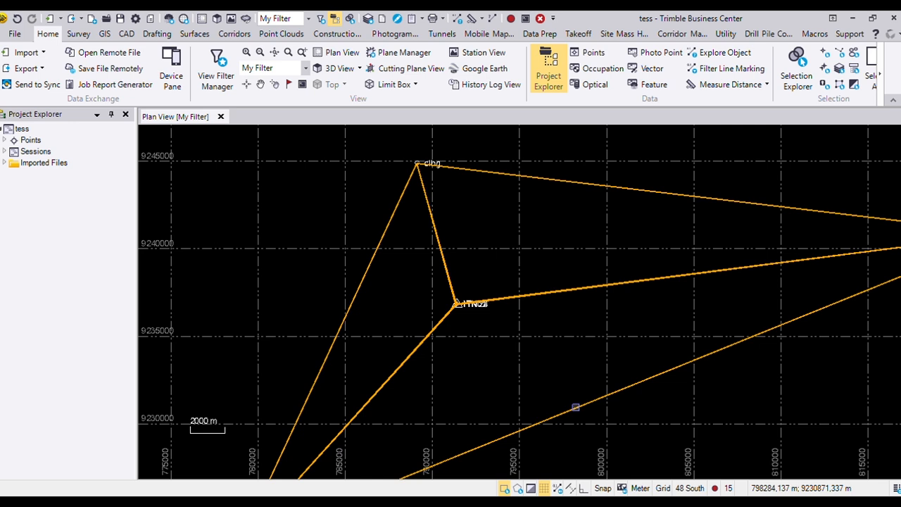
Process the selected baselines and open the Baseline Processing Report.
click(79, 34)
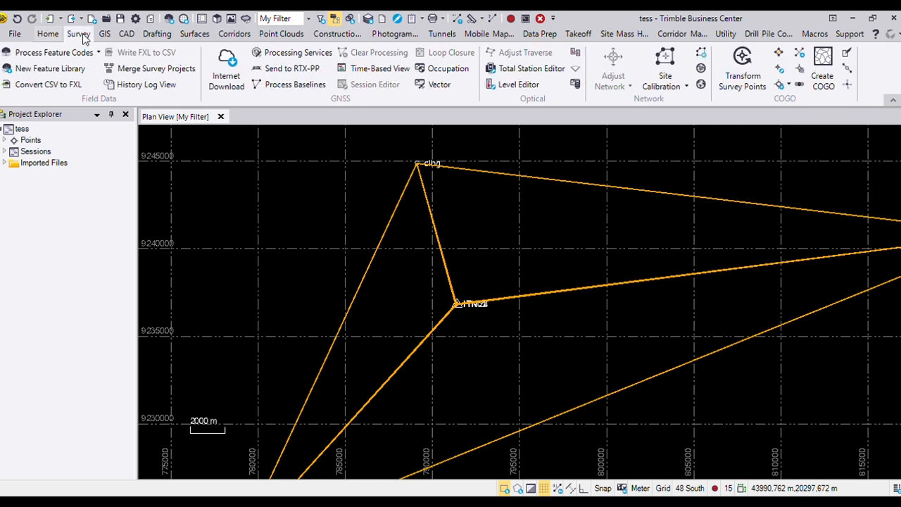
click(309, 91)
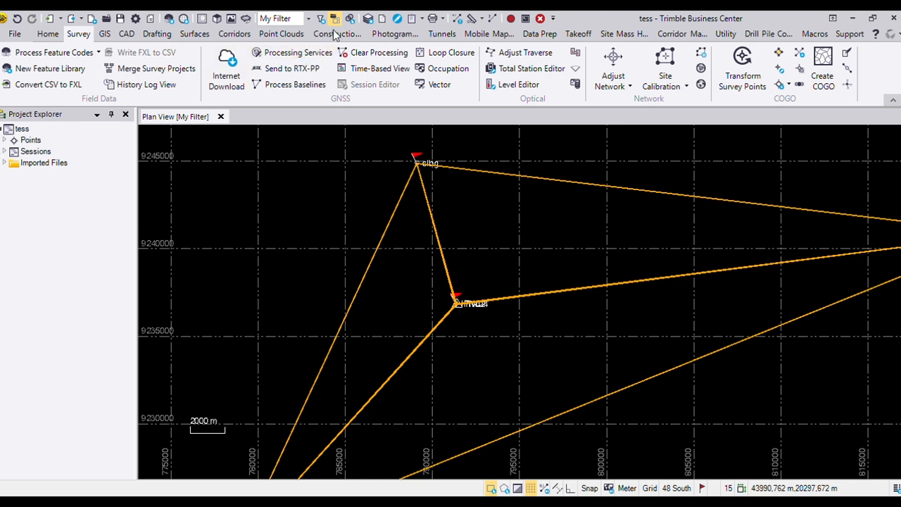
click(382, 23)
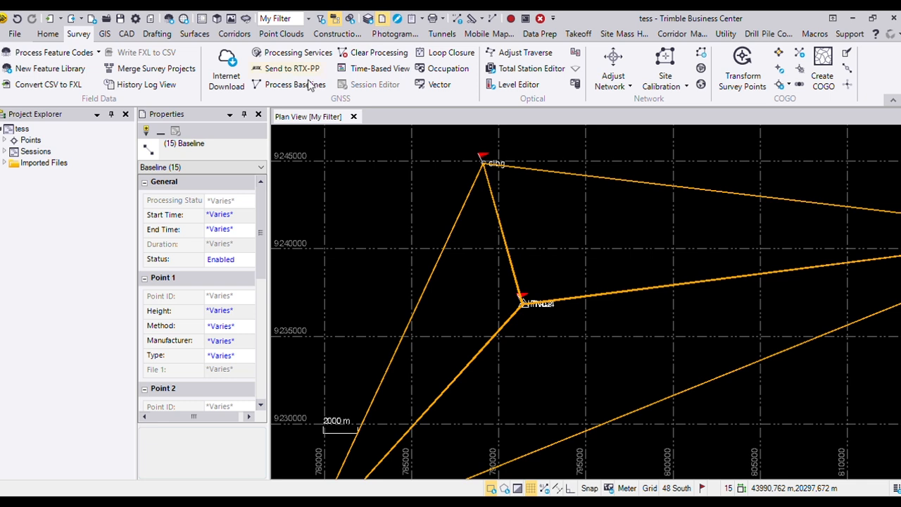
click(258, 114)
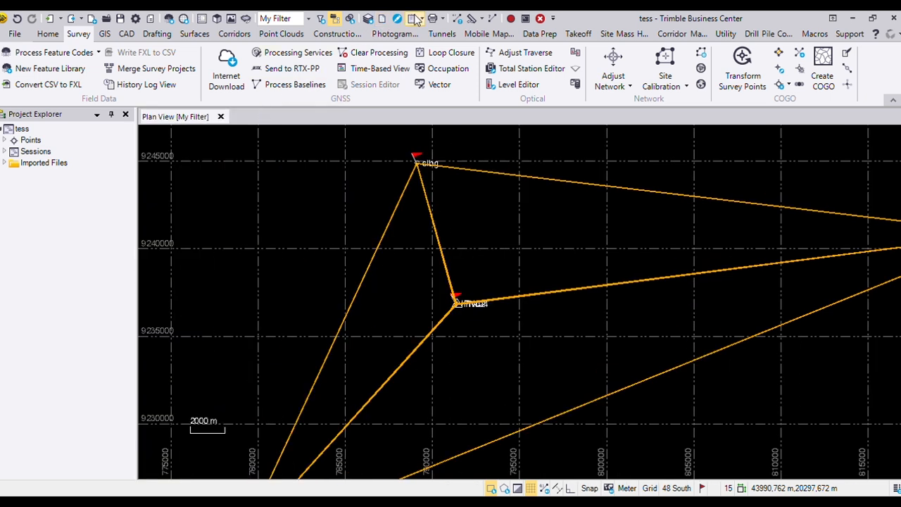
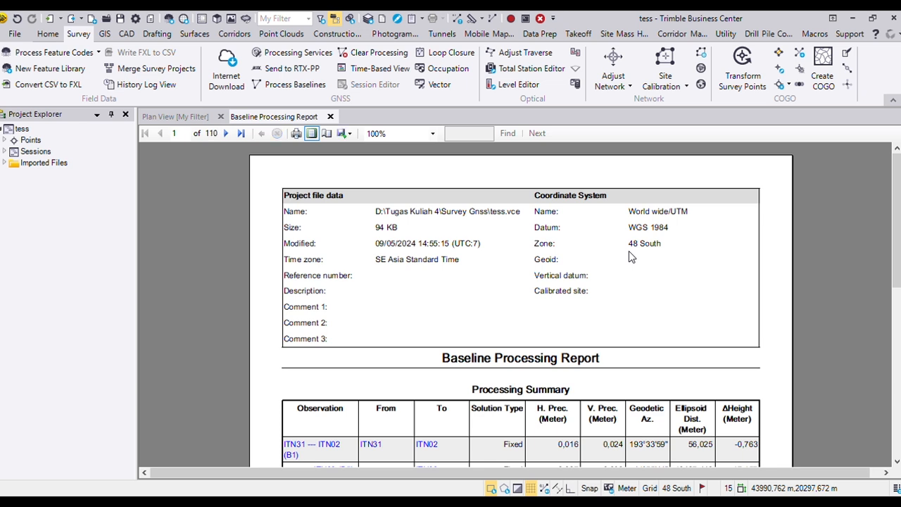
Review the report's Processing Summary for solution types and precisions, and check the Acceptance Summary.
scroll(629, 252, down, 1)
scroll(631, 256, up, 1)
scroll(632, 258, down, 1)
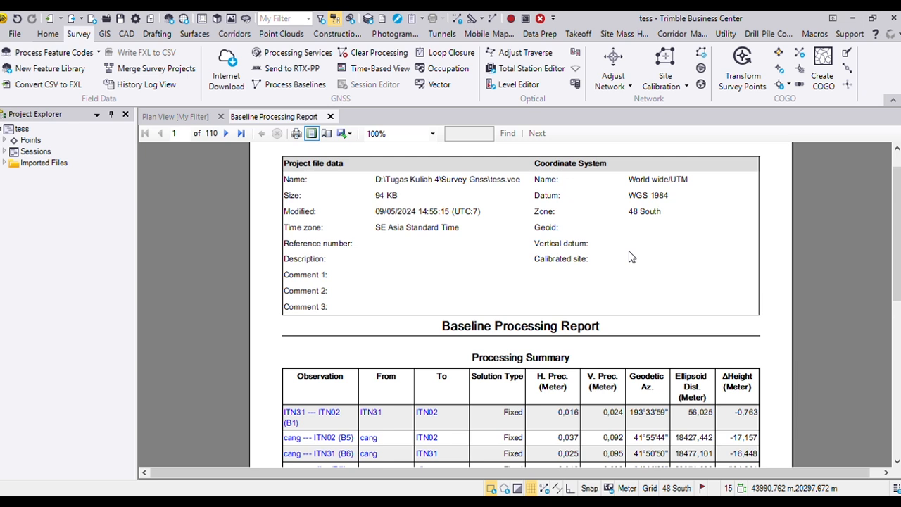
scroll(629, 251, down, 5)
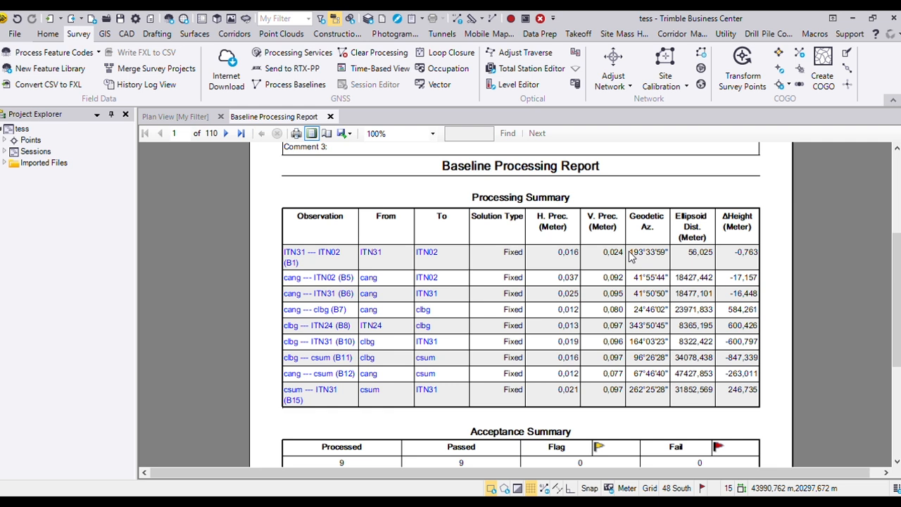
scroll(629, 256, down, 1)
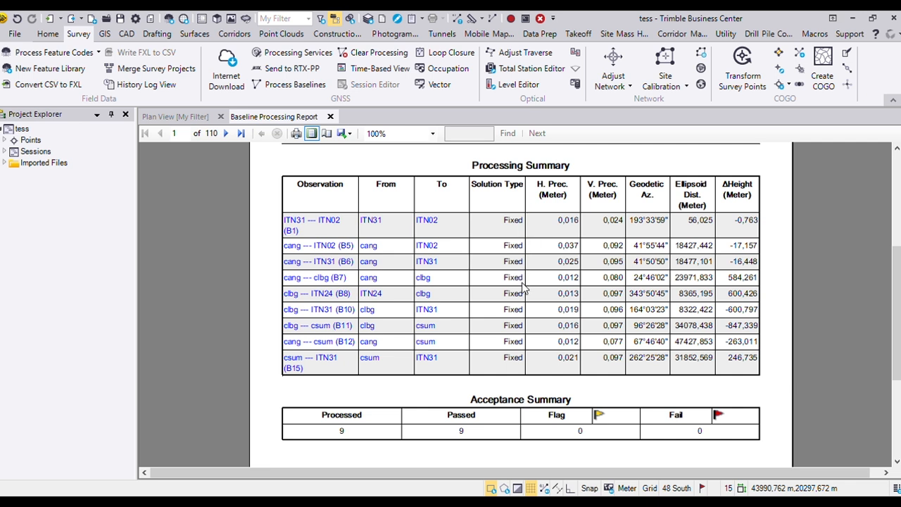
scroll(524, 287, down, 3)
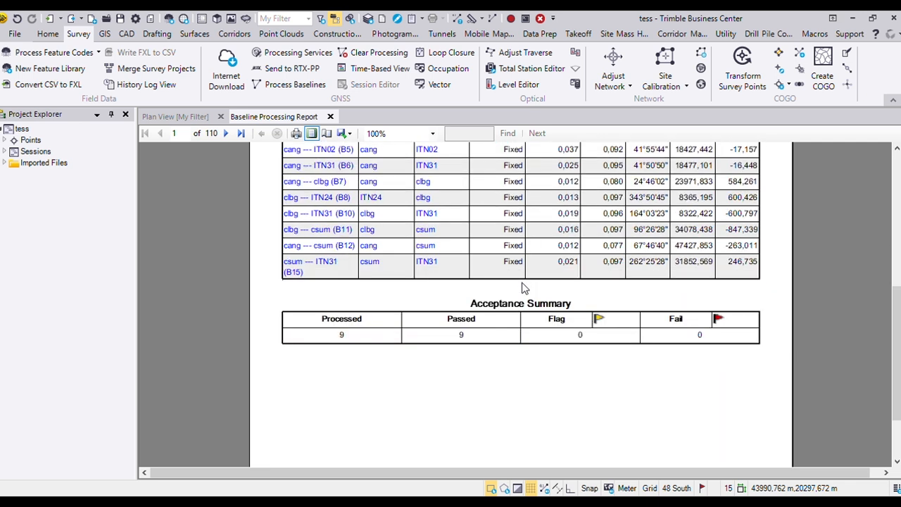
scroll(523, 287, up, 2)
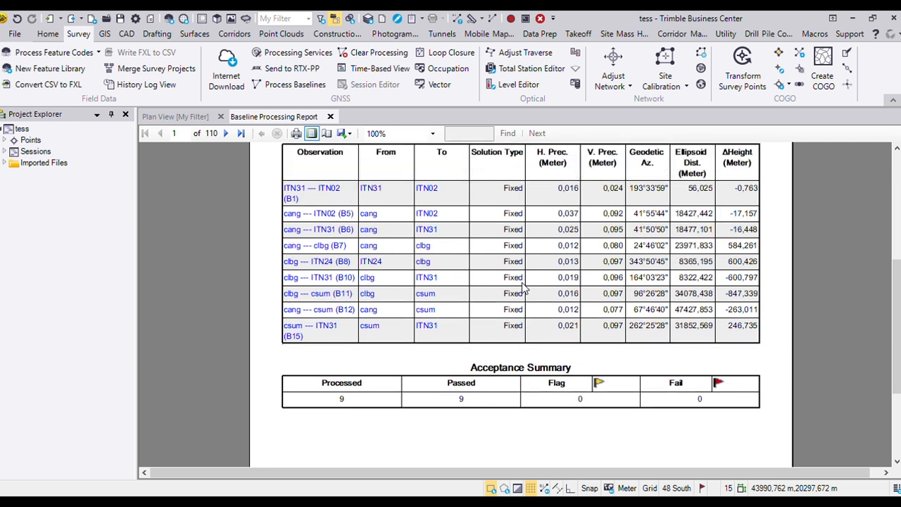
Examine the detailed report of baseline ITN31–ITN02, including precision, vector components and standard errors, and return to the first page.
scroll(523, 288, down, 5)
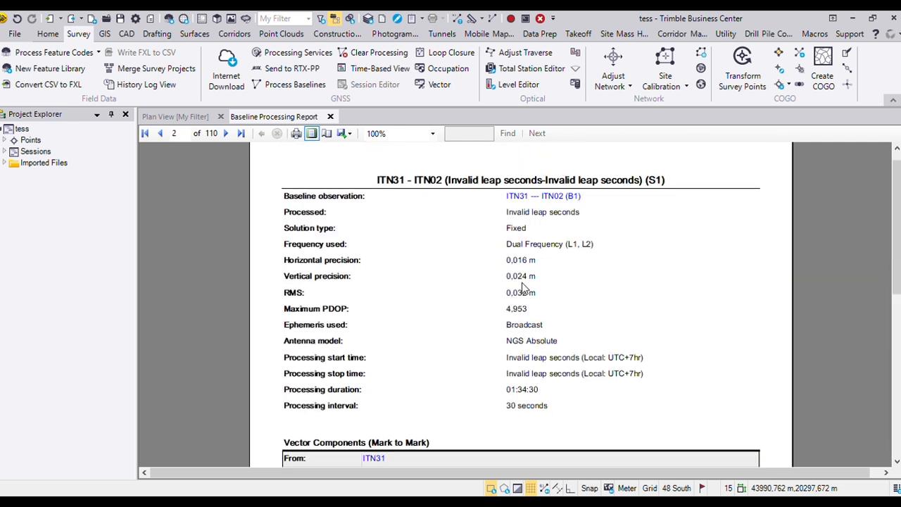
scroll(524, 287, down, 1)
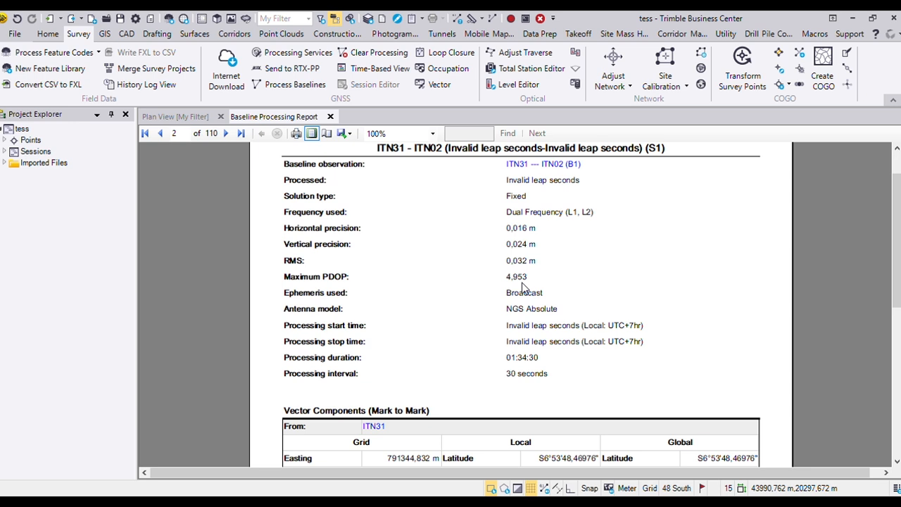
scroll(523, 287, down, 5)
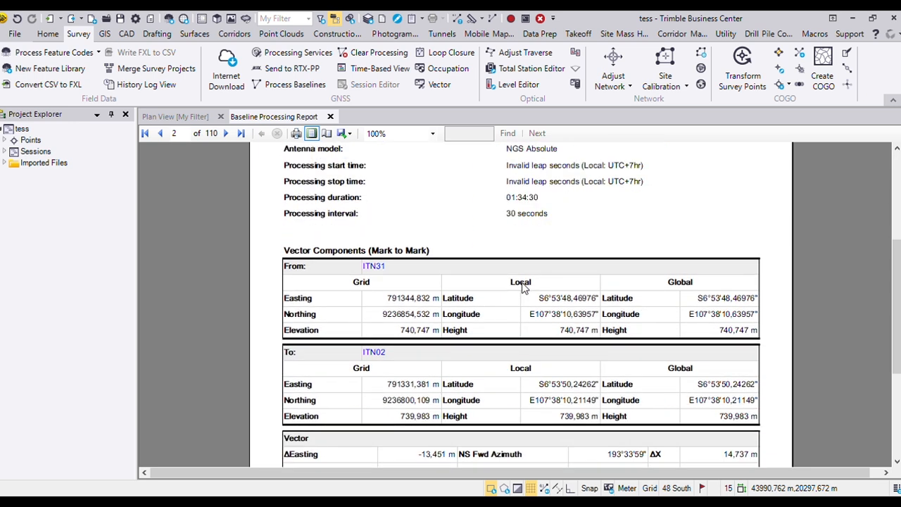
scroll(523, 287, down, 1)
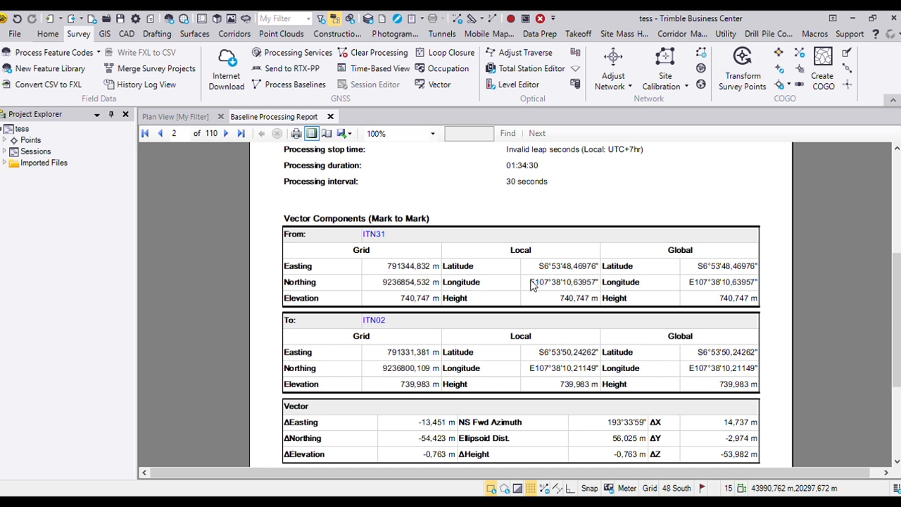
scroll(530, 284, down, 1)
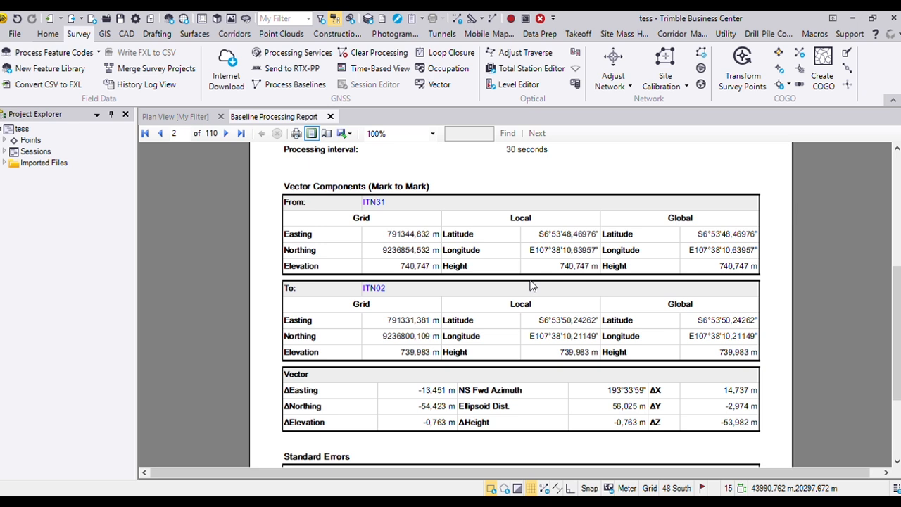
scroll(531, 284, down, 1)
scroll(454, 296, down, 2)
scroll(453, 296, down, 10)
scroll(461, 296, up, 20)
scroll(462, 296, up, 9)
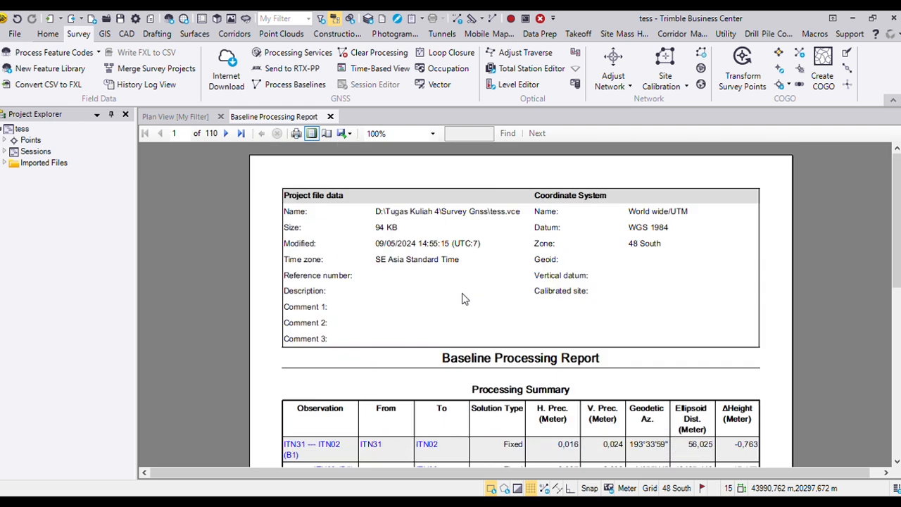
Show the project's baseline network in Google Earth and view its whole extent around Bandung.
click(55, 34)
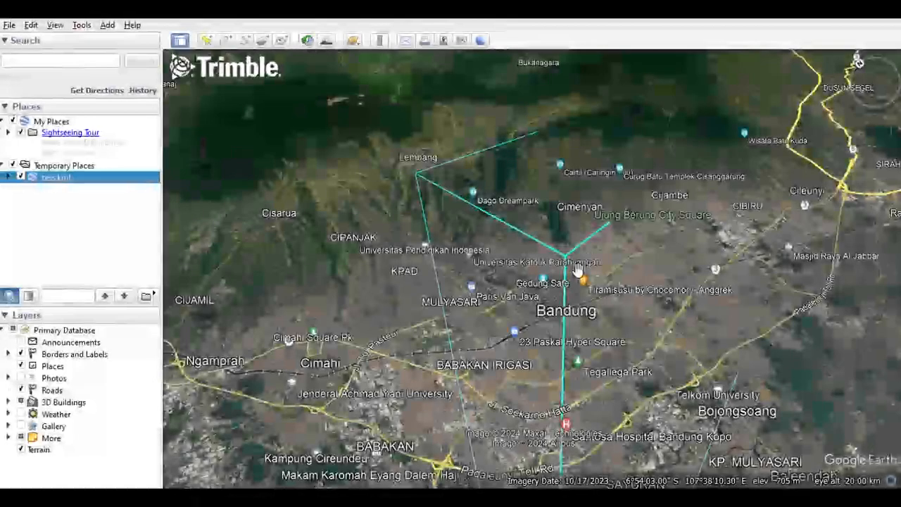
scroll(576, 269, down, 5)
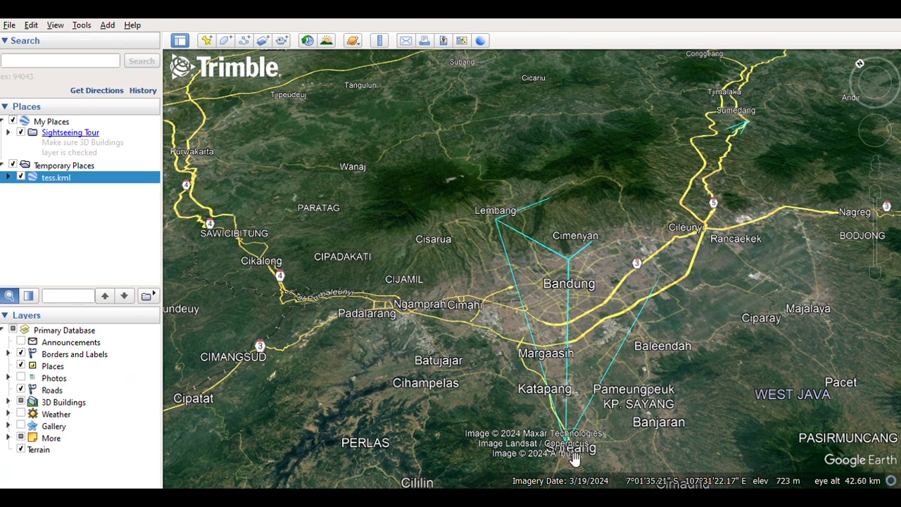
Examine the baseline junction north of central Bandung up close, down to the small triangle of survey points among the buildings.
scroll(734, 217, up, 2)
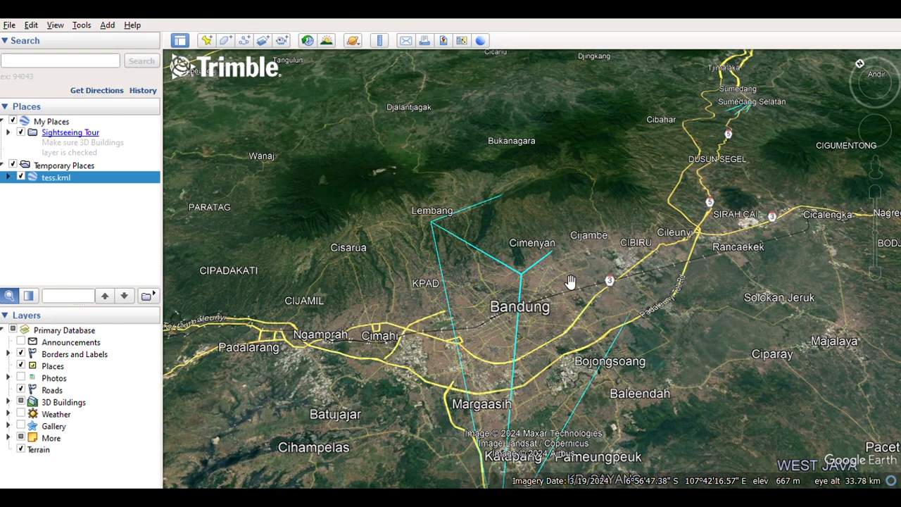
scroll(521, 280, up, 3)
scroll(517, 290, up, 3)
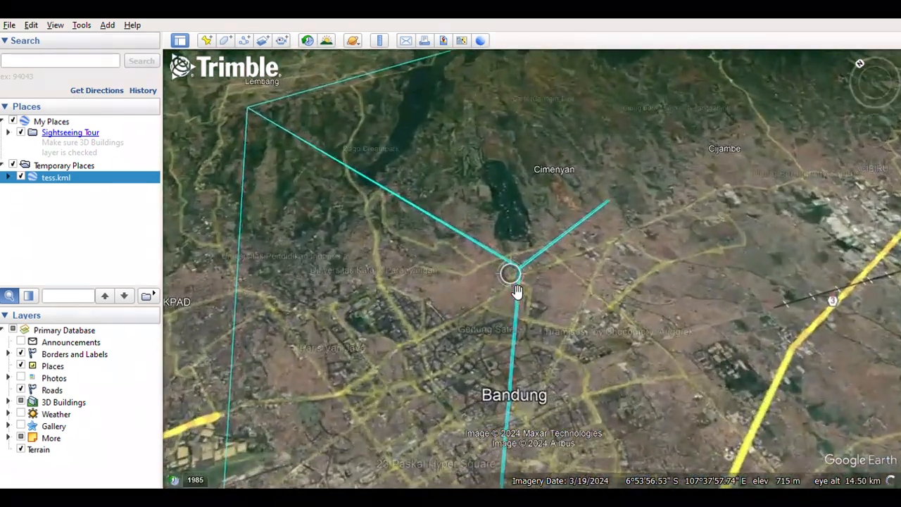
scroll(526, 277, up, 3)
scroll(528, 274, up, 3)
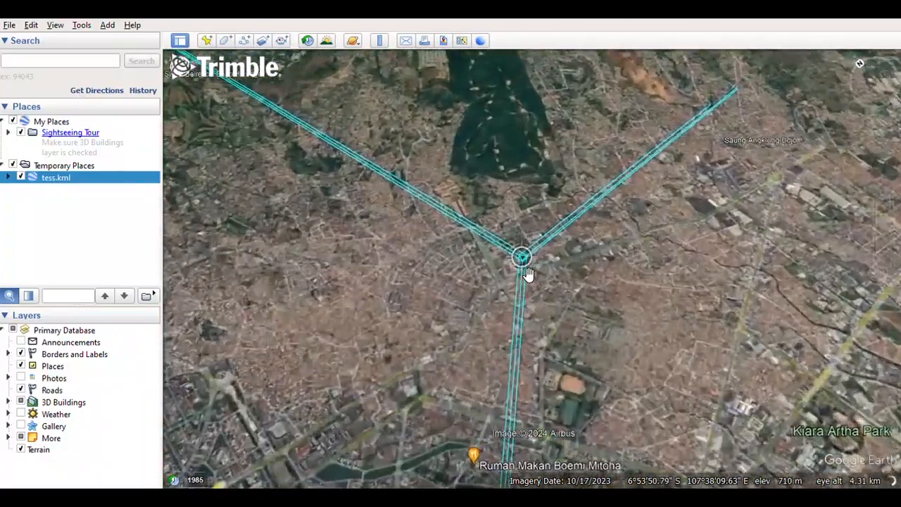
scroll(528, 268, up, 3)
scroll(530, 262, up, 3)
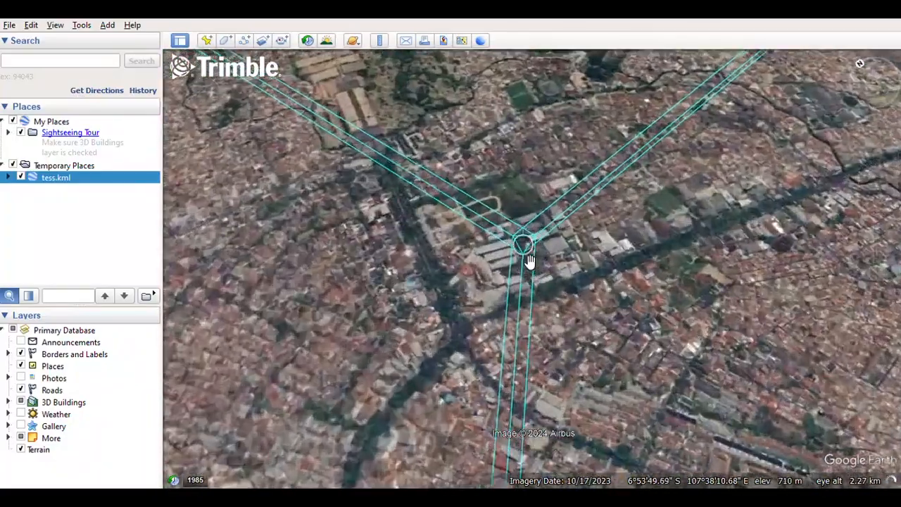
scroll(531, 258, up, 3)
scroll(531, 258, up, 2)
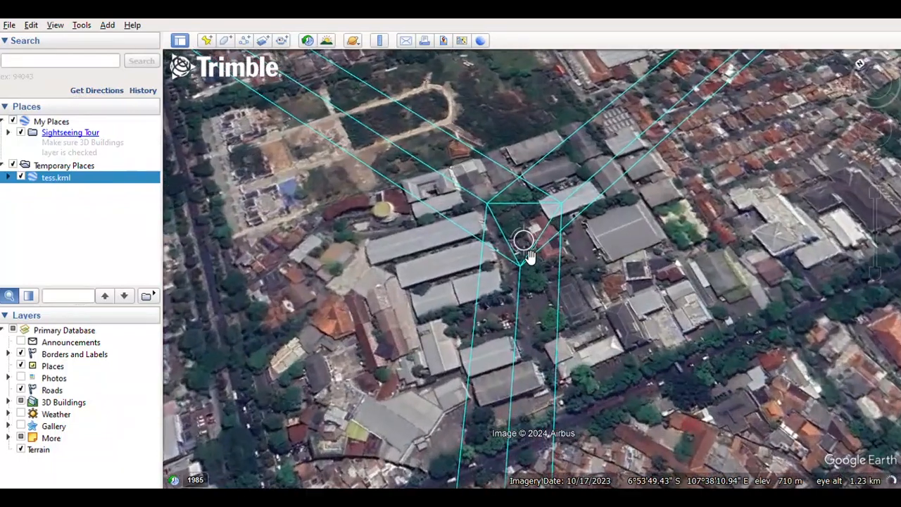
scroll(531, 258, up, 2)
scroll(531, 258, up, 1)
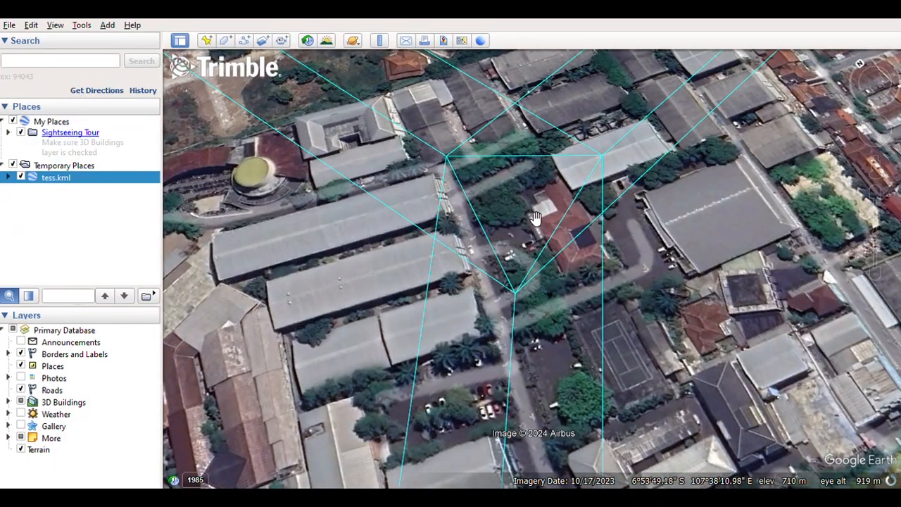
Rotate the view around the survey point triangle and inspect its baselines and the surrounding buildings and streets from the other side.
click(867, 102)
drag(867, 102, 900, 98)
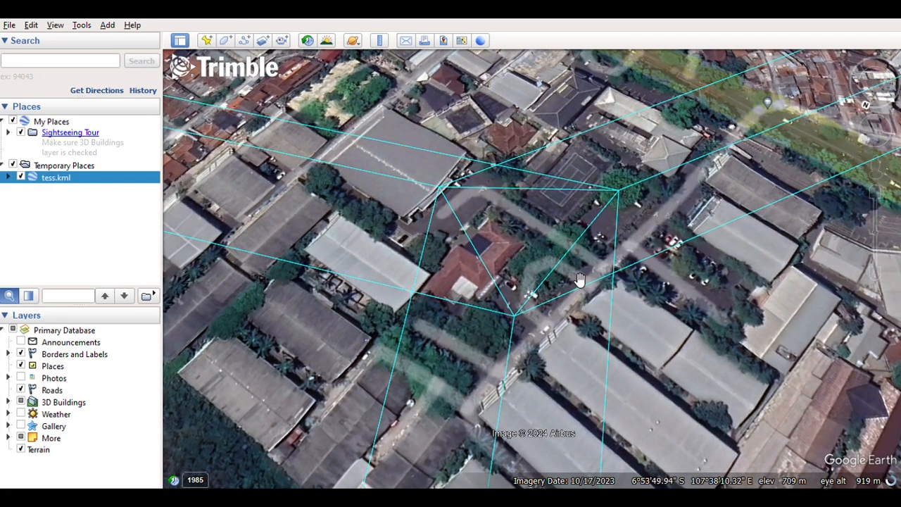
scroll(573, 288, down, 2)
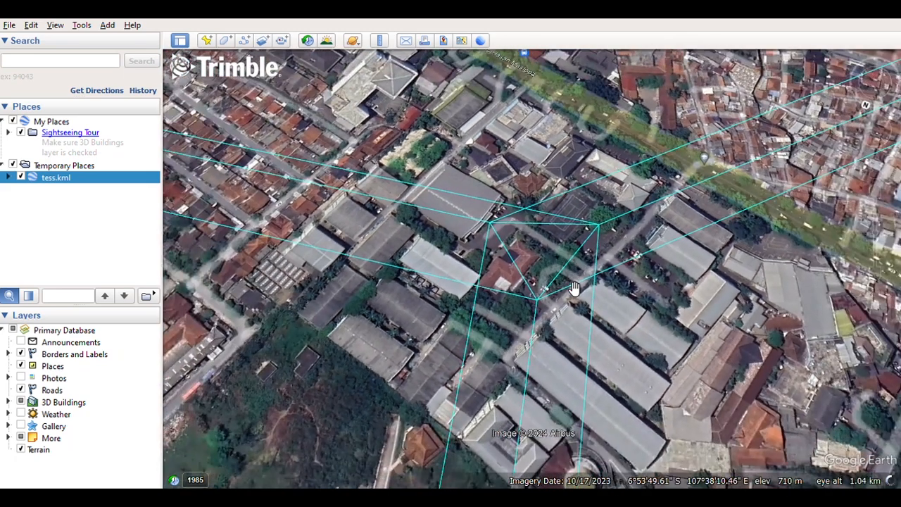
scroll(604, 236, up, 2)
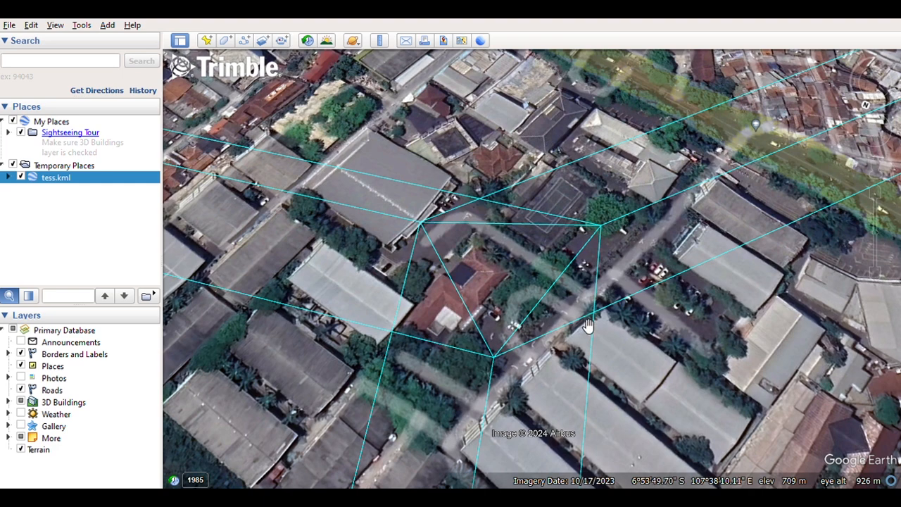
scroll(567, 291, down, 3)
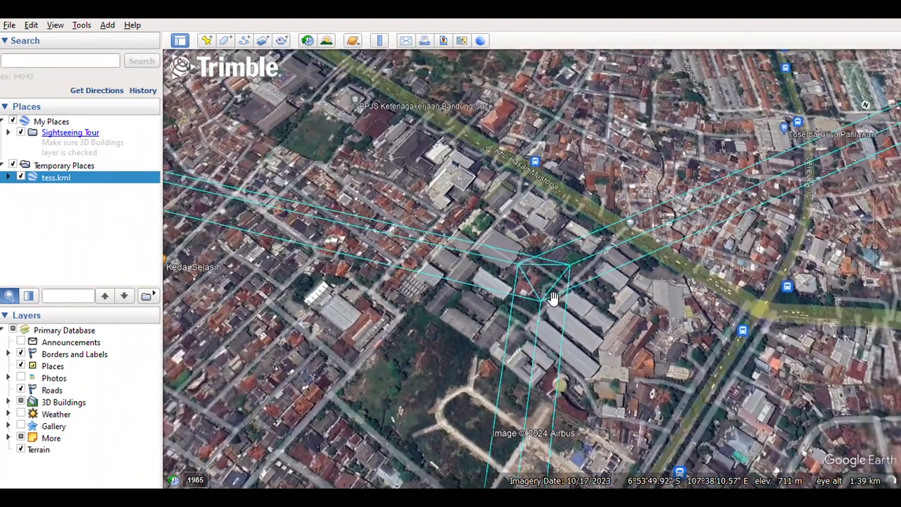
scroll(549, 296, up, 2)
scroll(552, 297, down, 2)
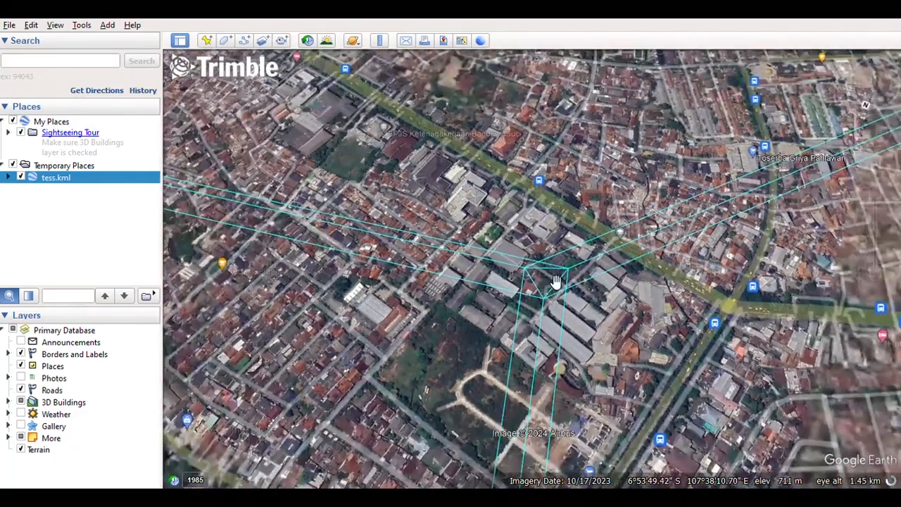